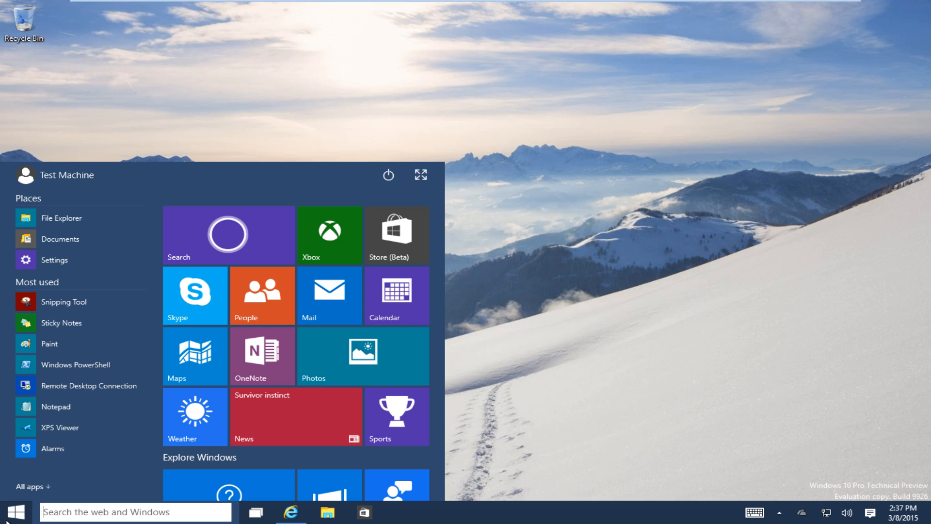
pyautogui.scroll(-3, 265, 323)
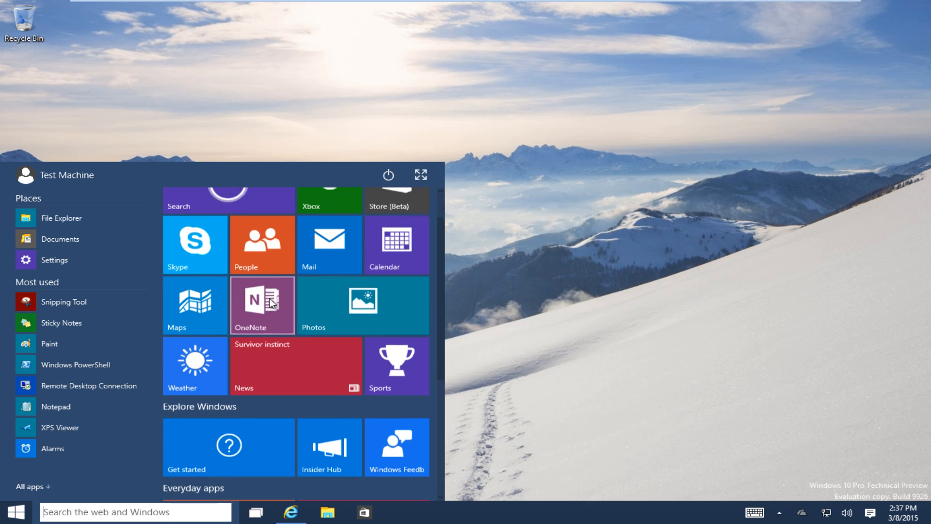
pyautogui.scroll(-2, 264, 323)
pyautogui.scroll(-2, 264, 324)
pyautogui.scroll(-1, 253, 322)
pyautogui.scroll(3, 252, 328)
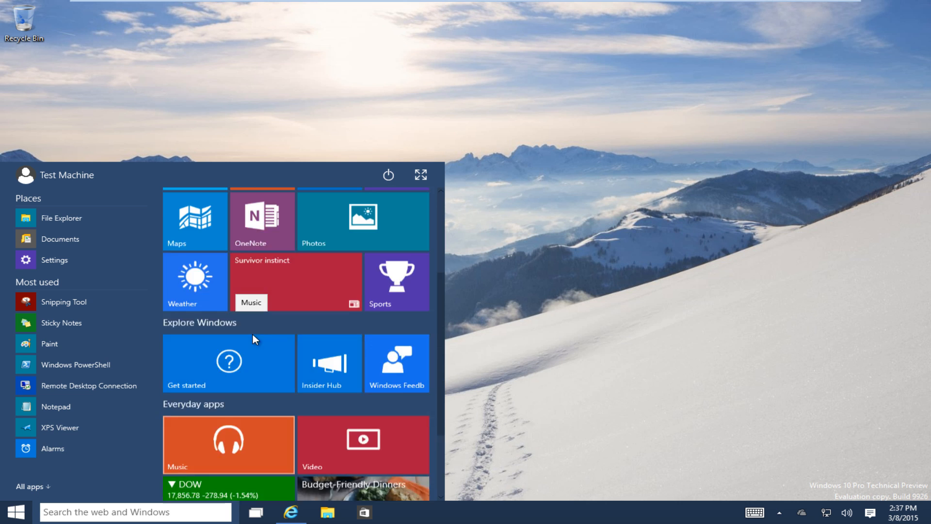
pyautogui.scroll(4, 219, 328)
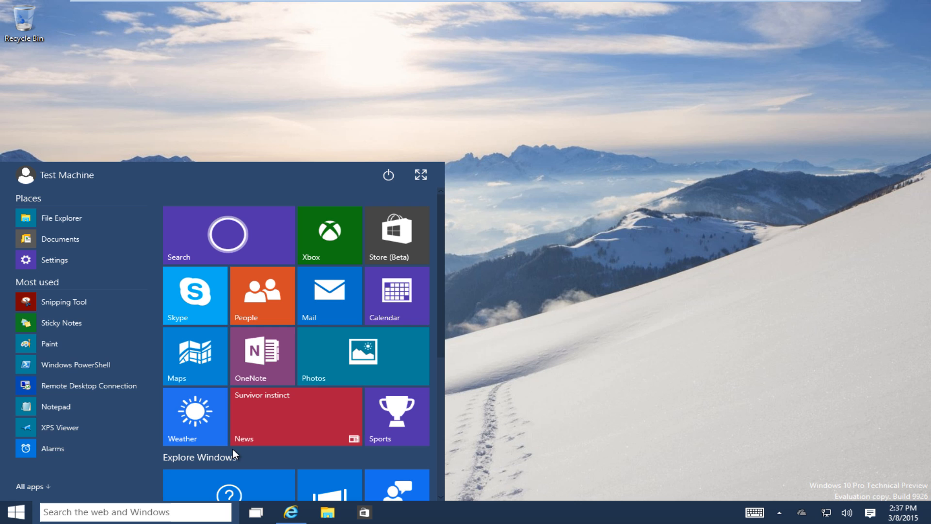
pyautogui.scroll(-3, 257, 313)
pyautogui.scroll(3, 218, 342)
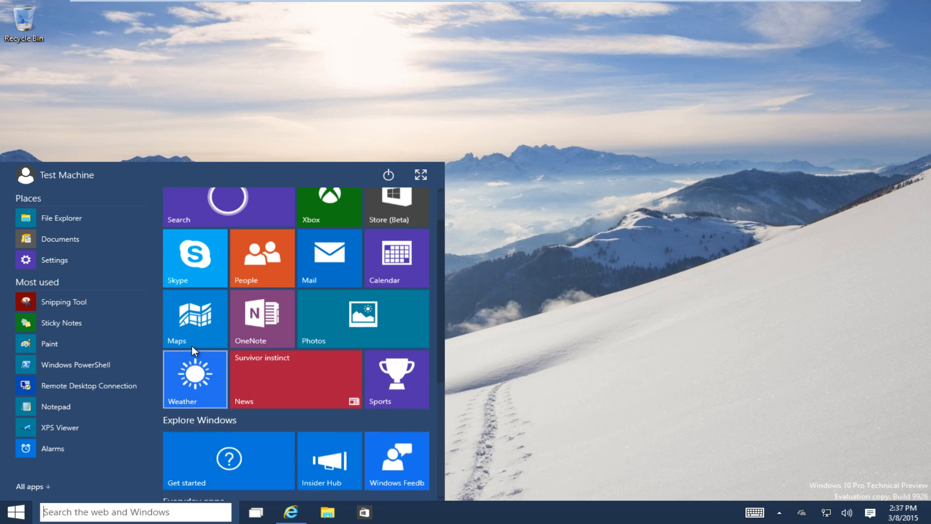
# - Peek at the Search tile's options and the power choices, dismissing both unchanged
pyautogui.rightClick(207, 251)
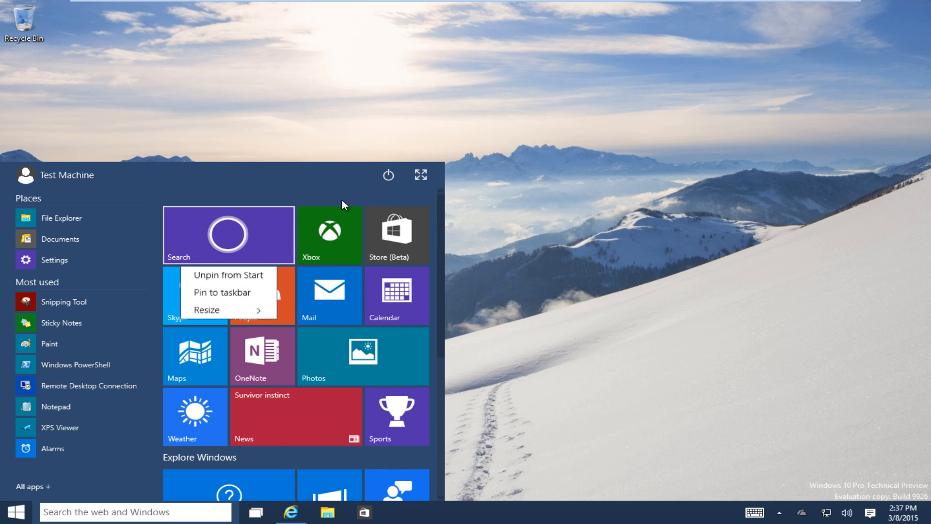
pyautogui.click(230, 190)
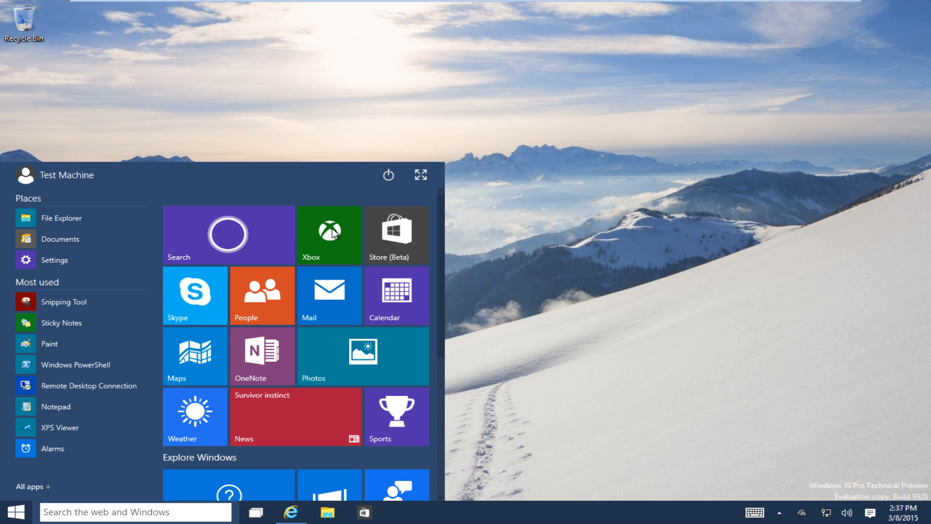
pyautogui.click(389, 176)
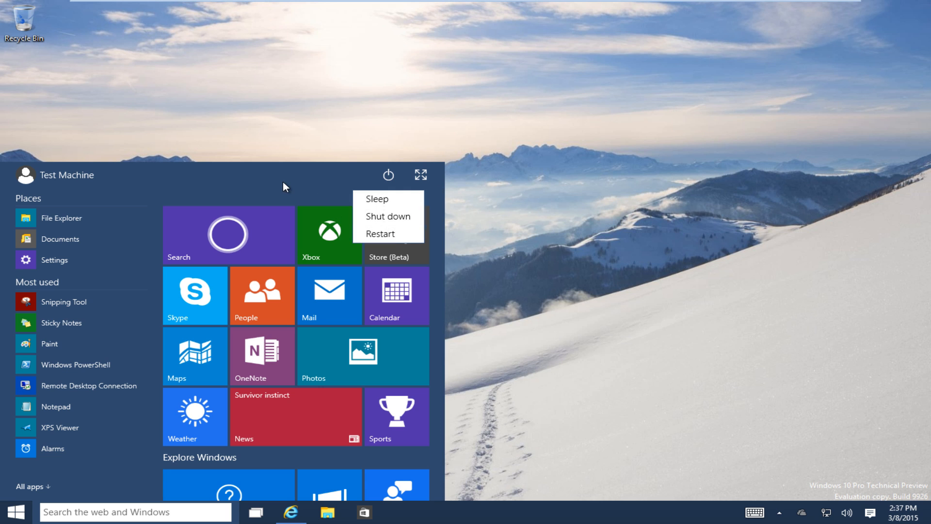
pyautogui.click(444, 183)
# - Toggle Start to full screen and back, then bring up the taskbar search panel
pyautogui.click(421, 175)
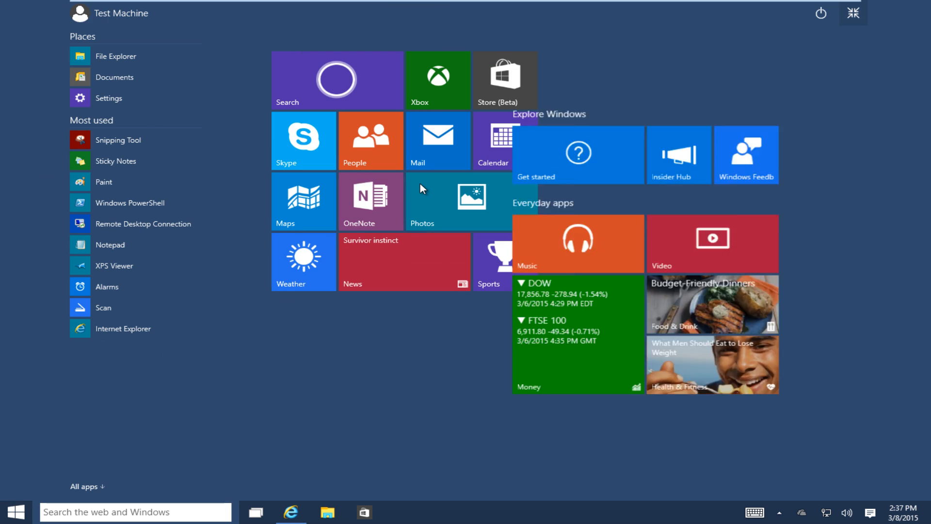
pyautogui.click(854, 13)
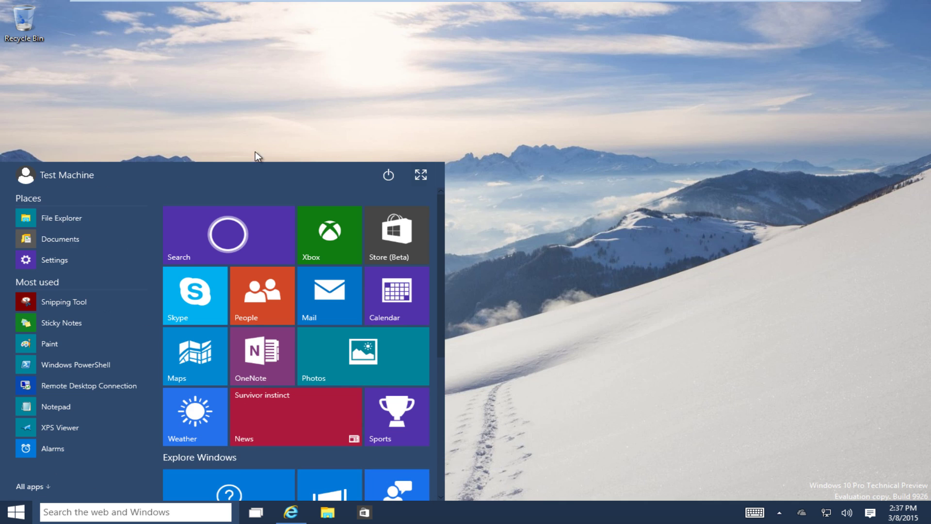
pyautogui.click(69, 511)
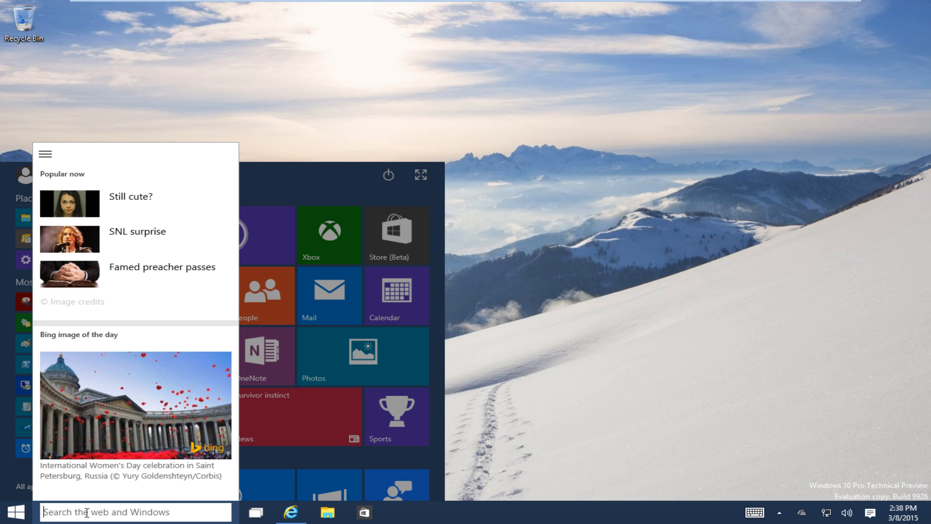
pyautogui.write('com')
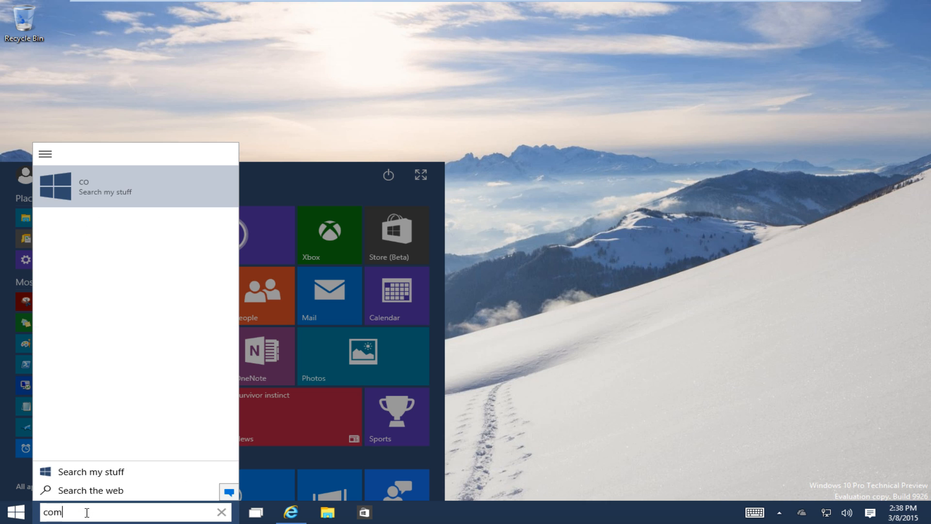
pyautogui.write('puter')
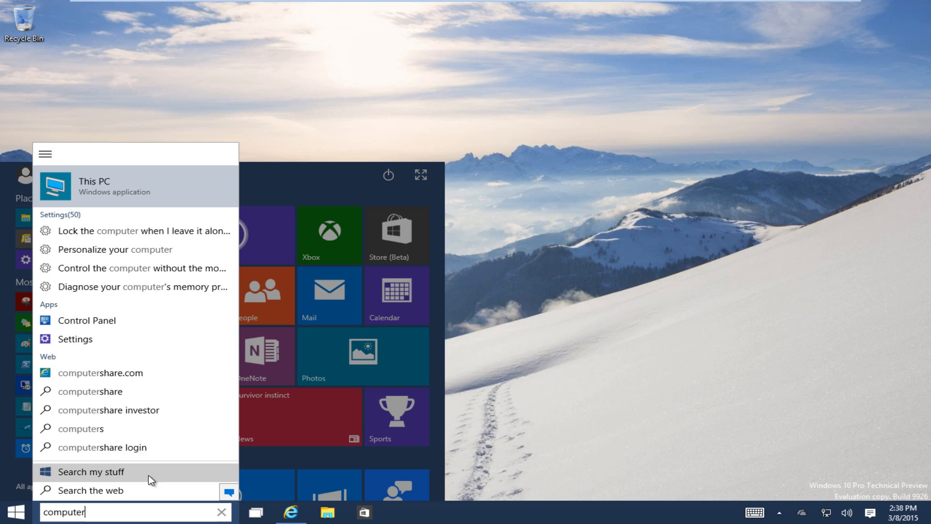
# - Dismiss the 'computer' search results in the Start menu
pyautogui.click(290, 180)
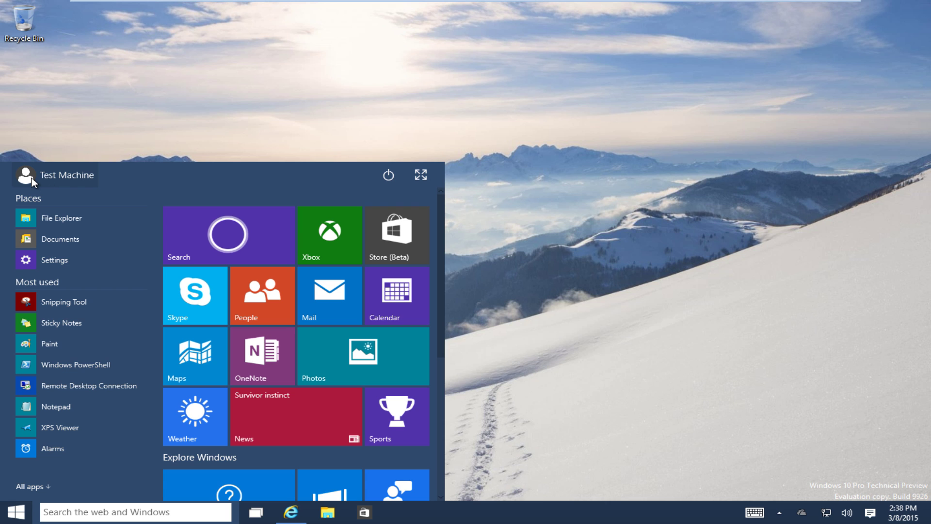
pyautogui.scroll(-5, 265, 314)
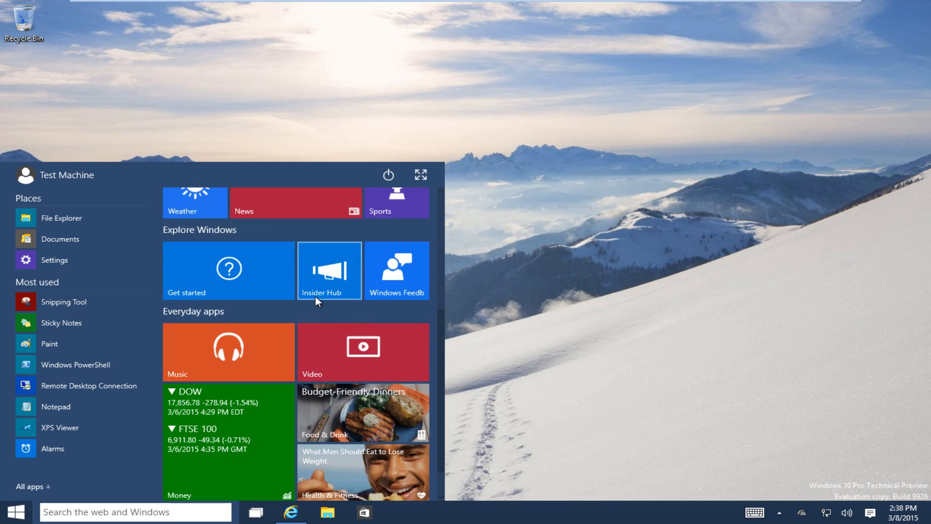
pyautogui.scroll(5, 315, 294)
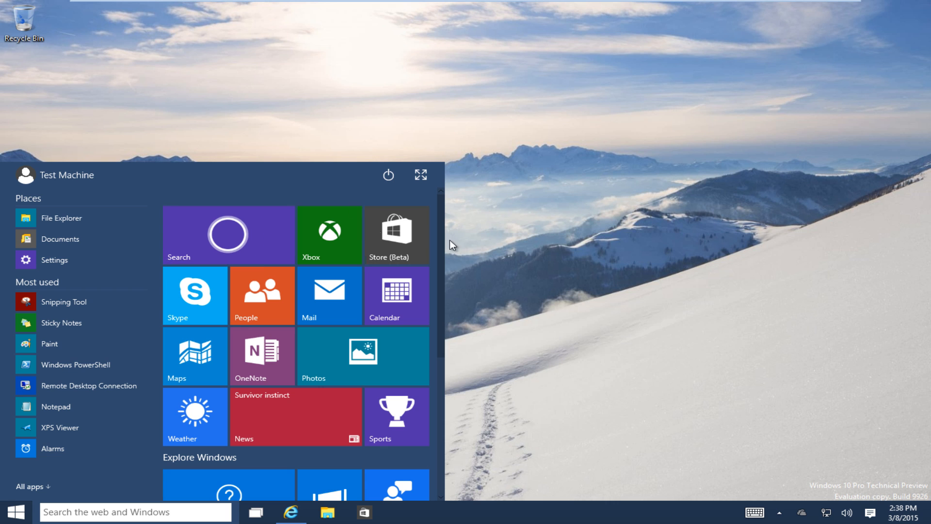
# - Close Start, restore the Google window and search for 'iobit start menu 8'
pyautogui.click(320, 135)
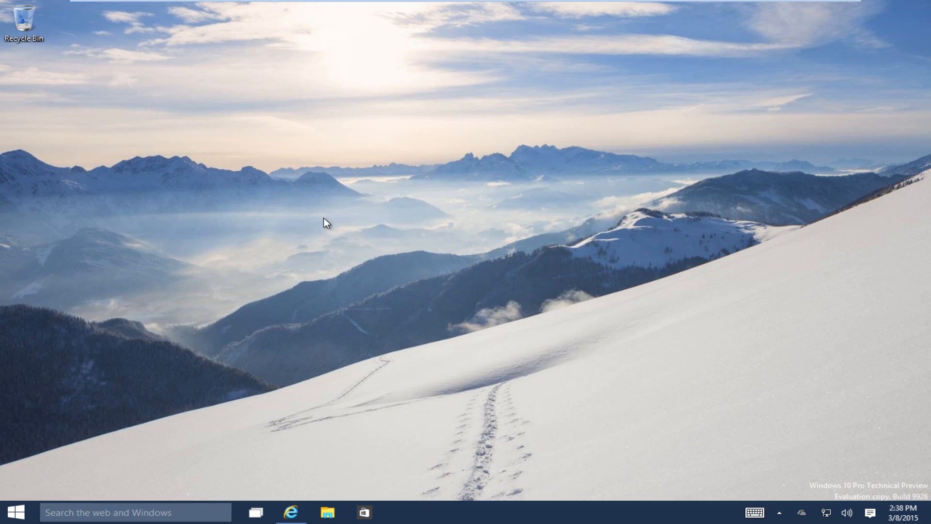
pyautogui.moveTo(290, 513)
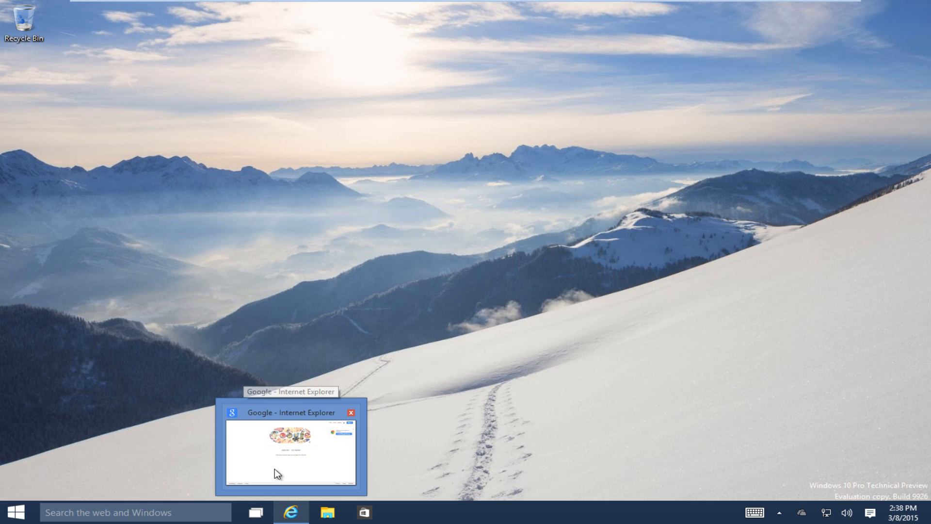
pyautogui.click(275, 469)
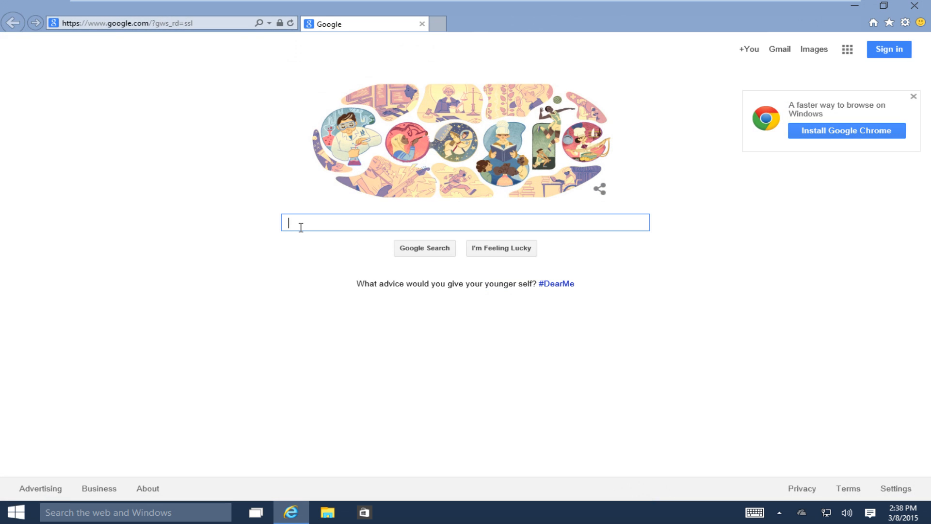
pyautogui.write('iobi')
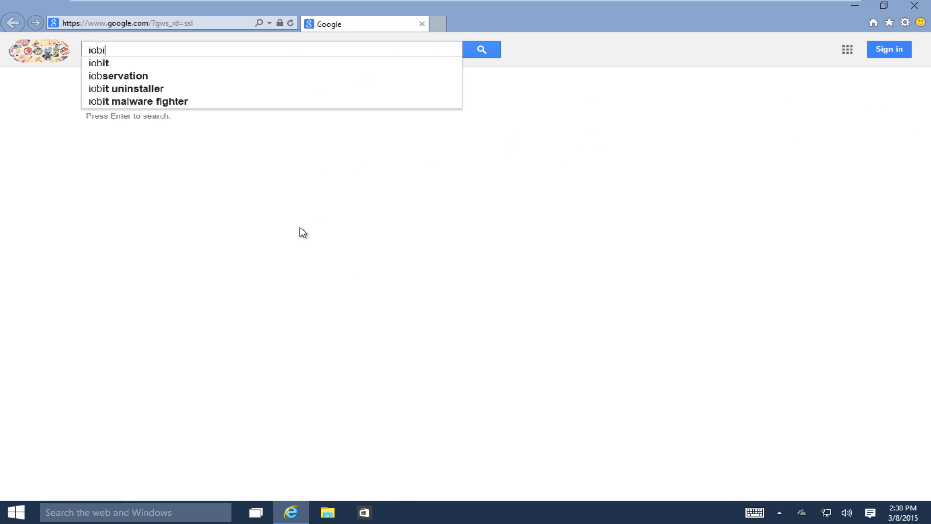
pyautogui.write('t')
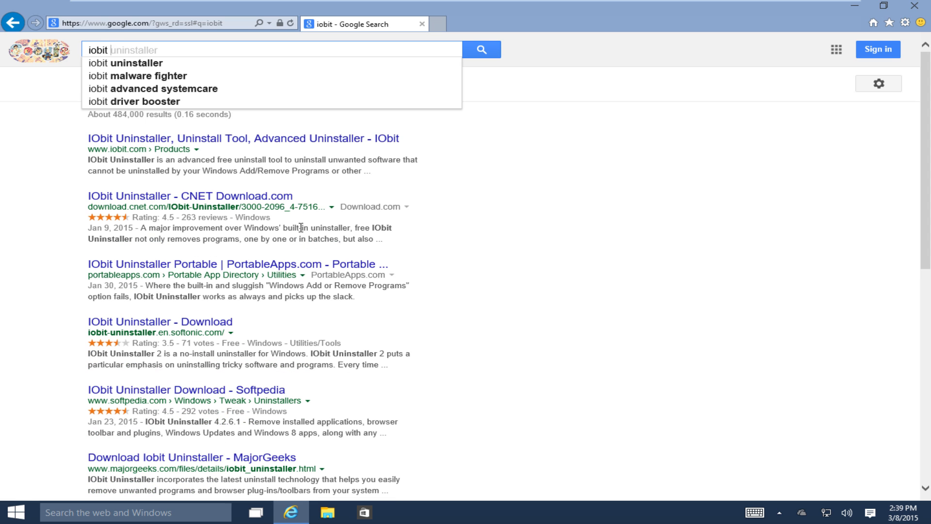
pyautogui.write('start')
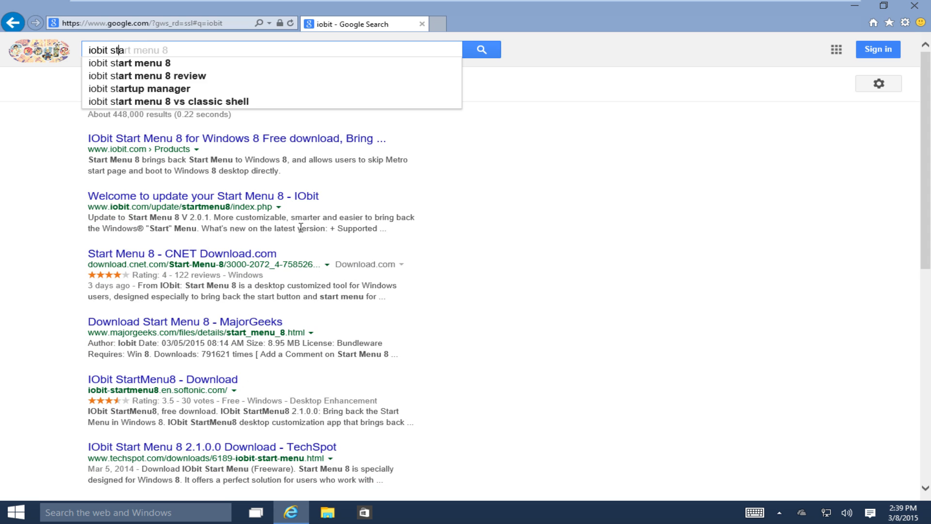
pyautogui.press('Down')
pyautogui.press('Return')
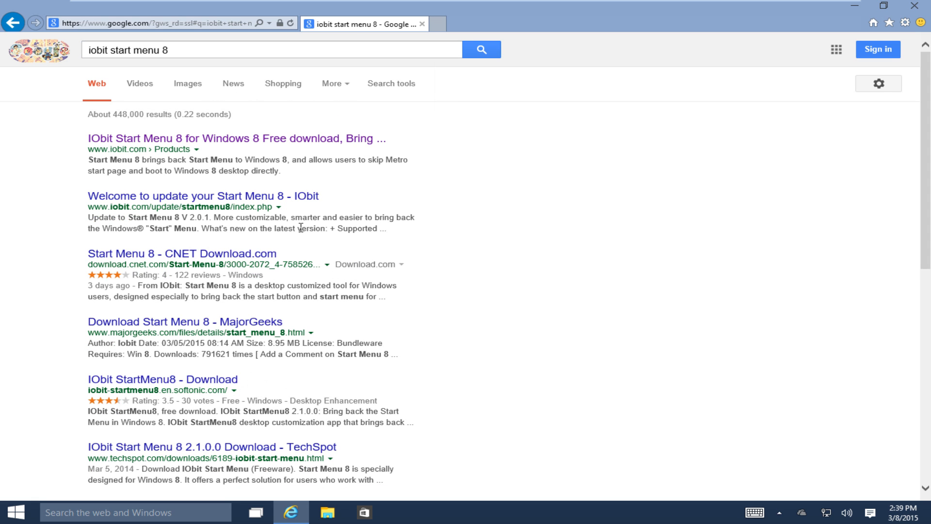
# - Open IObit's Start Menu 8 page, note Windows 10 support, and start the Free Download
pyautogui.click(307, 141)
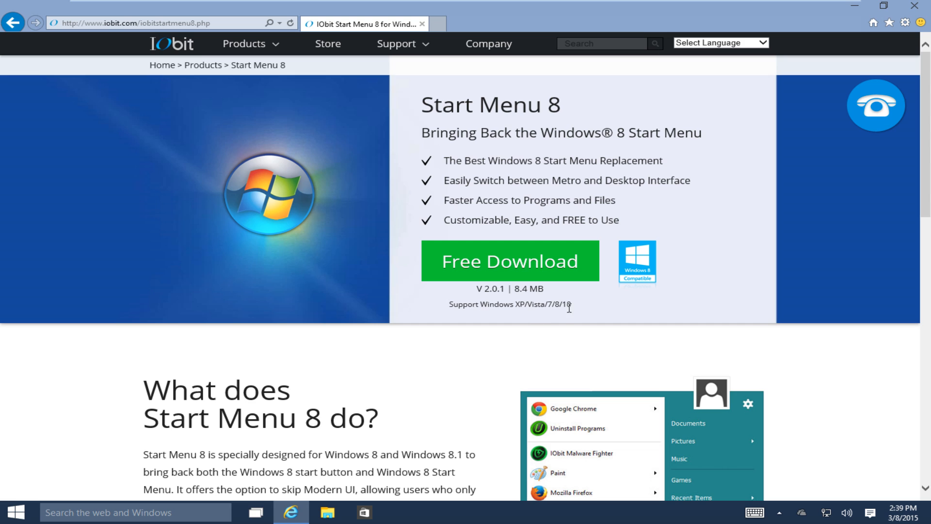
pyautogui.moveTo(573, 305); pyautogui.dragTo(567, 306)
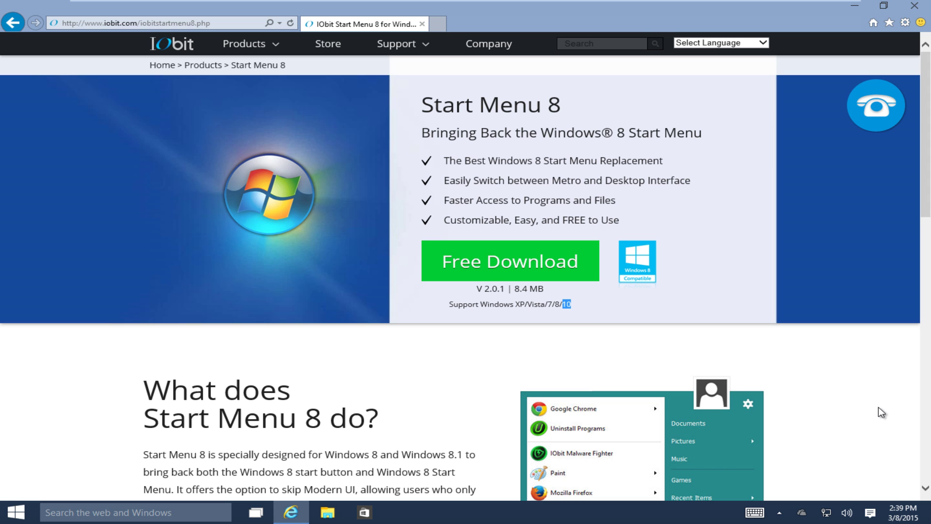
pyautogui.scroll(-2, 306, 364)
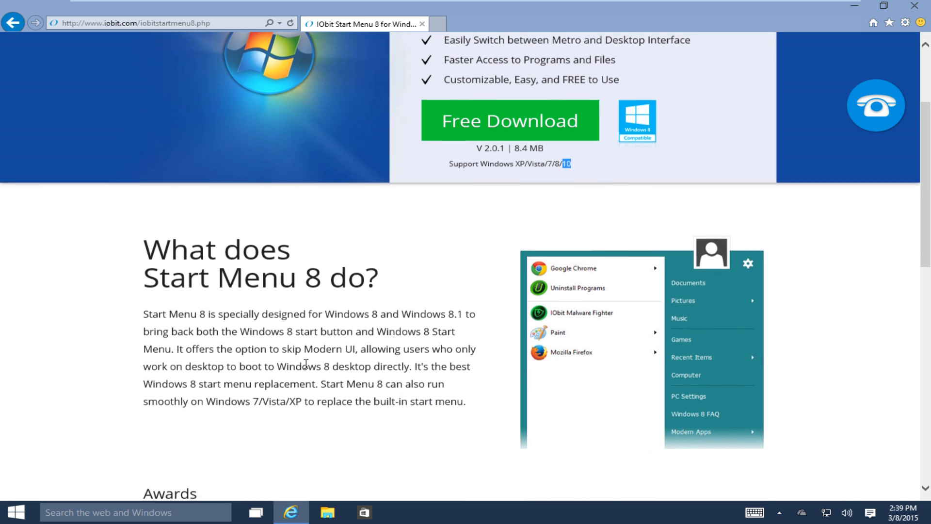
pyautogui.scroll(-2, 306, 364)
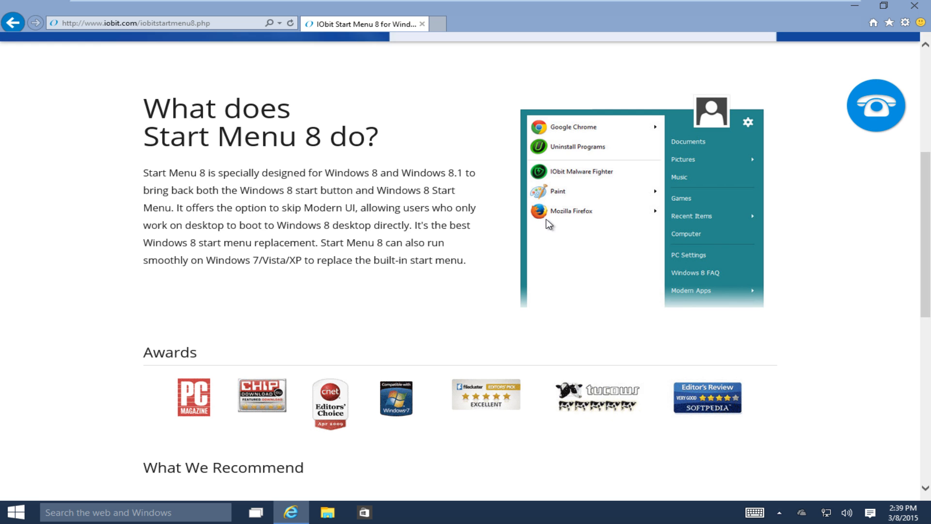
pyautogui.scroll(-1, 346, 231)
pyautogui.scroll(-2, 346, 232)
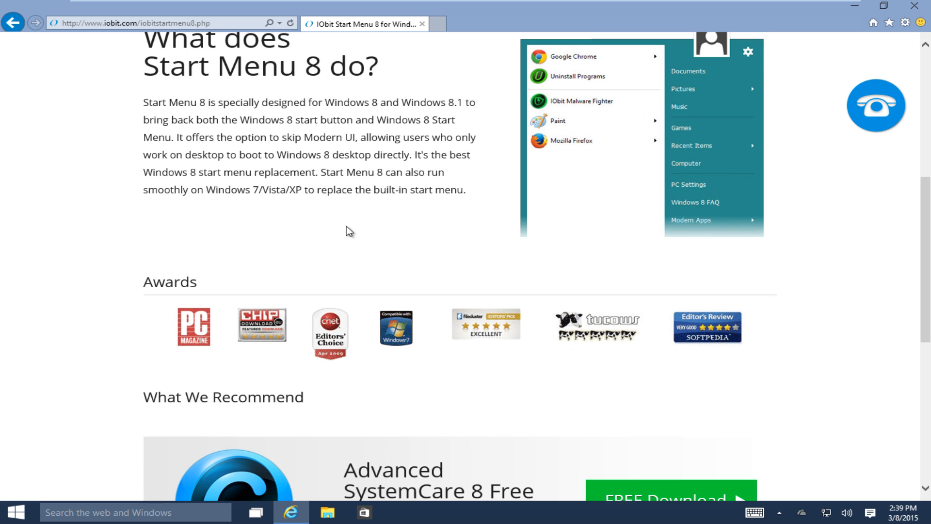
pyautogui.scroll(-2, 349, 232)
pyautogui.scroll(2, 349, 232)
pyautogui.scroll(5, 350, 232)
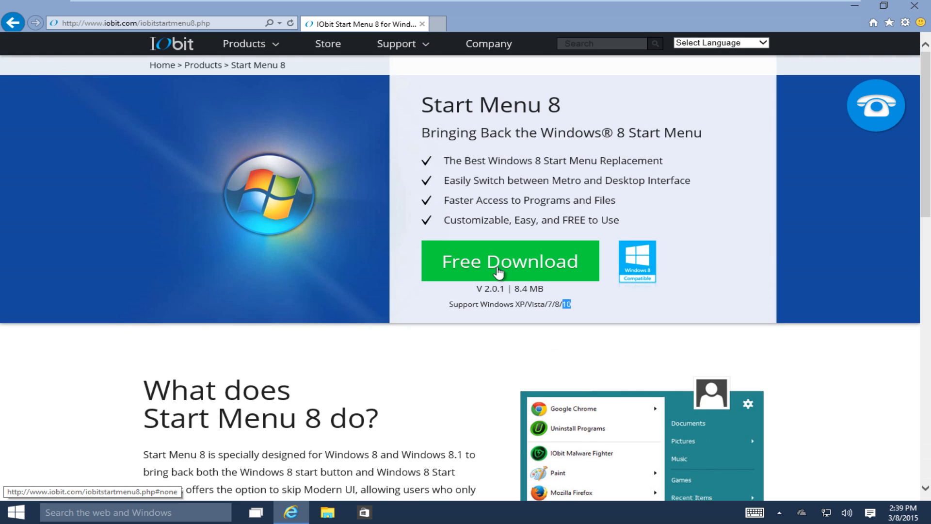
pyautogui.click(499, 271)
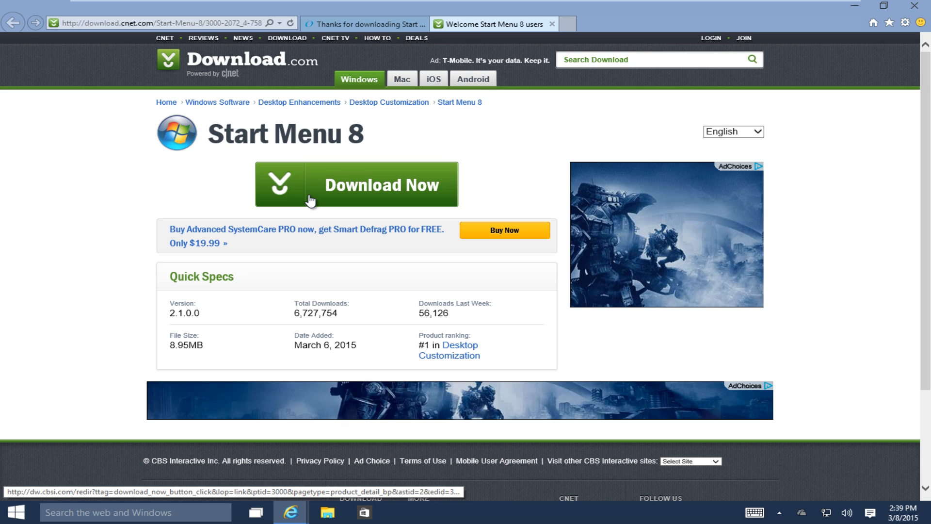
# - Download Start Menu 8 from Download.com, saving startmenu-setup to the Desktop
pyautogui.click(320, 186)
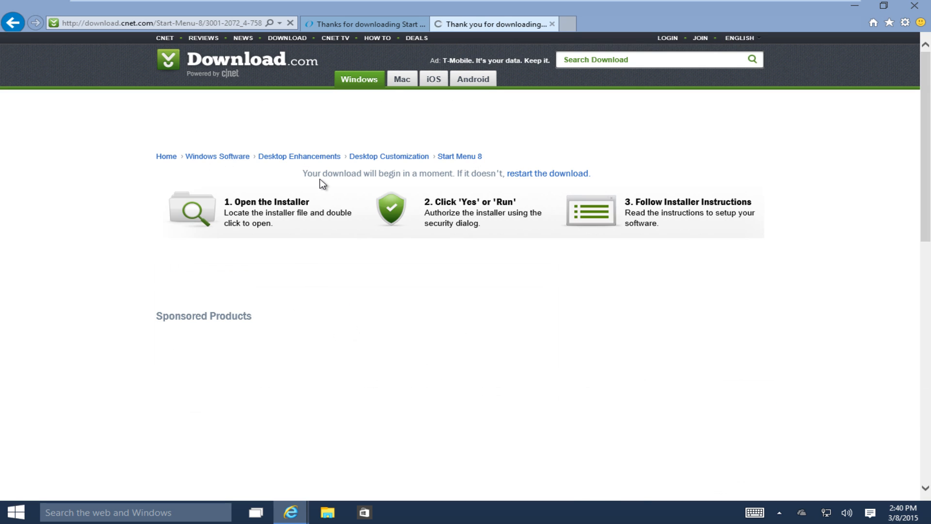
pyautogui.scroll(-3, 320, 184)
pyautogui.scroll(1, 317, 188)
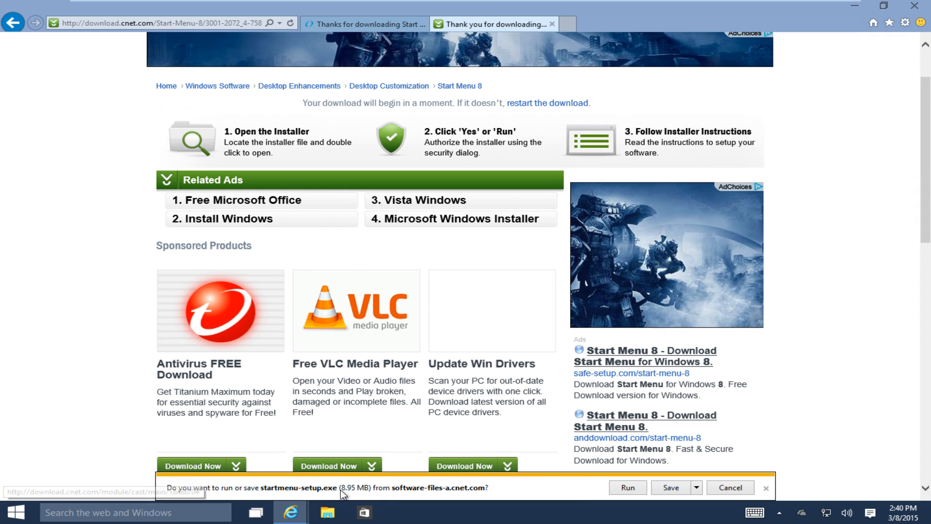
pyautogui.click(698, 486)
pyautogui.click(721, 475)
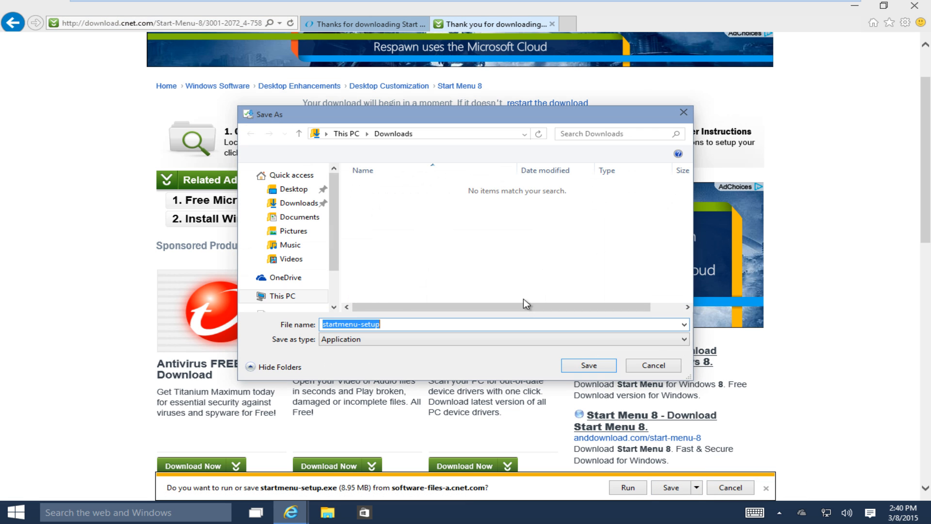
pyautogui.click(294, 189)
pyautogui.click(589, 365)
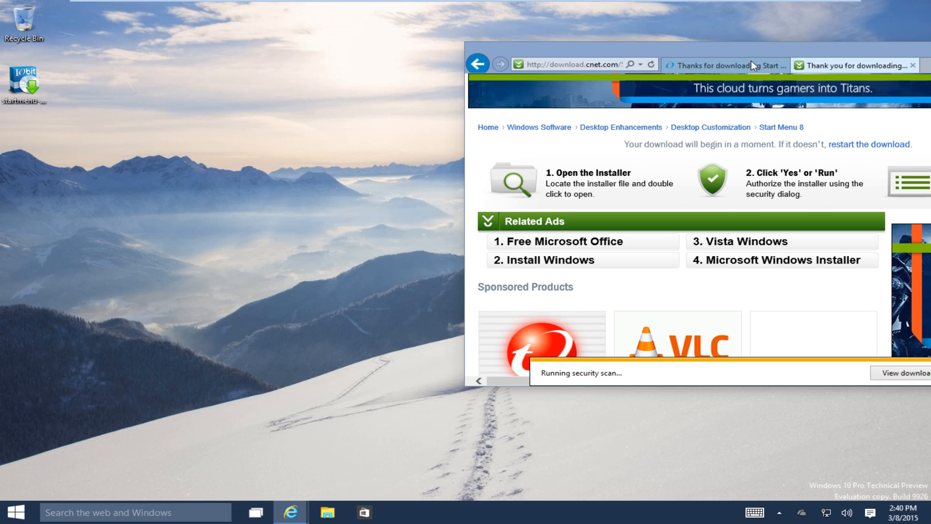
# - Snap IE right, run startmenu-setup from the desktop, allow UAC, and minimise the browser
pyautogui.moveTo(752, 51); pyautogui.dragTo(930, 109)
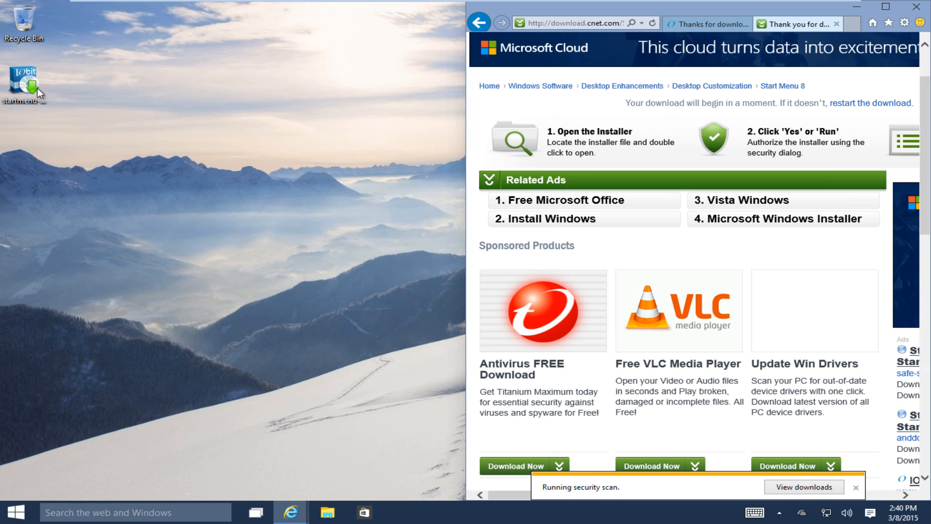
pyautogui.click(25, 84)
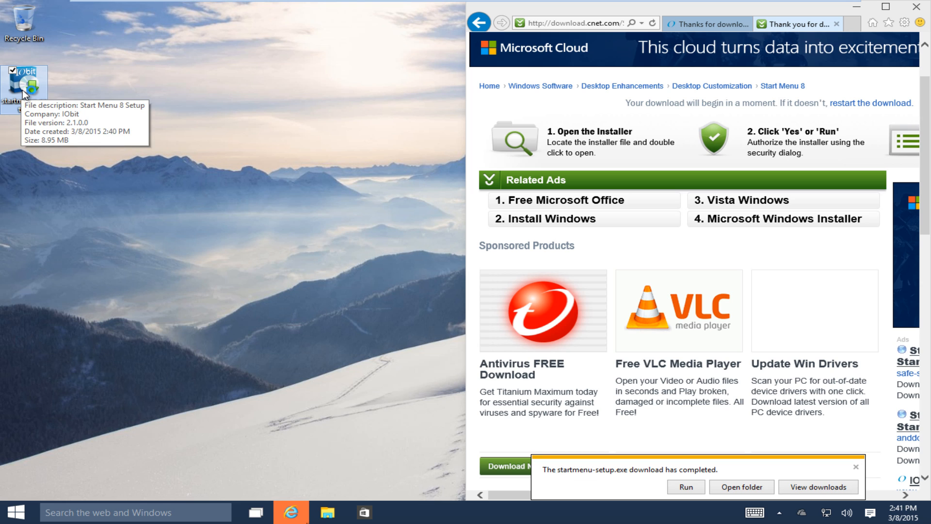
pyautogui.doubleClick(22, 90)
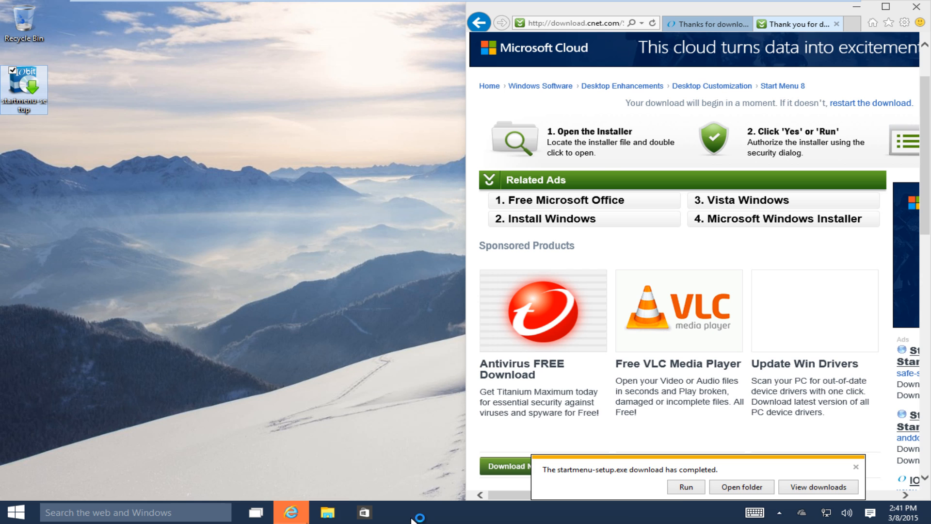
pyautogui.click(684, 487)
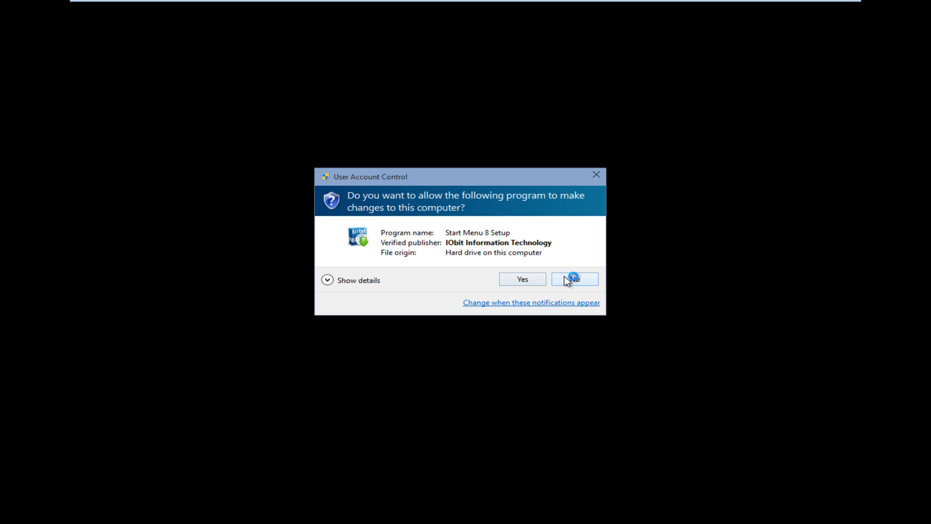
pyautogui.click(522, 278)
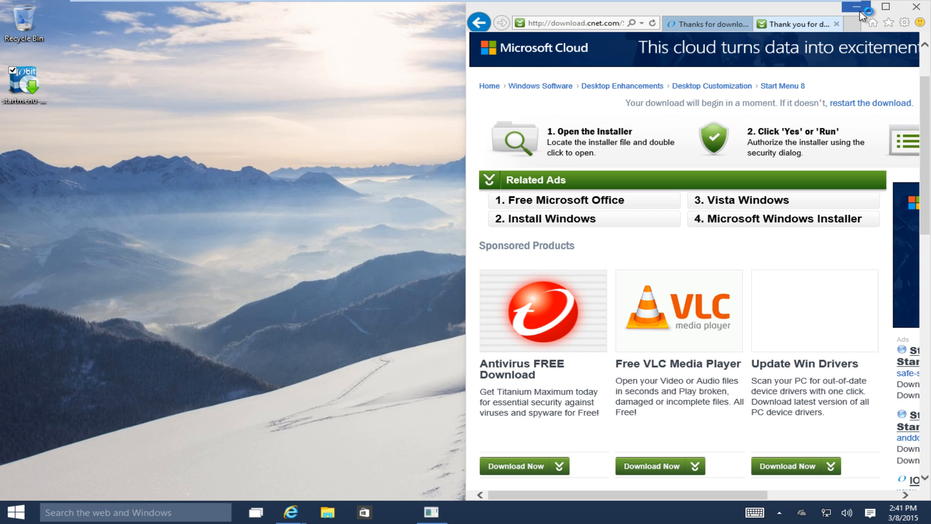
pyautogui.click(859, 8)
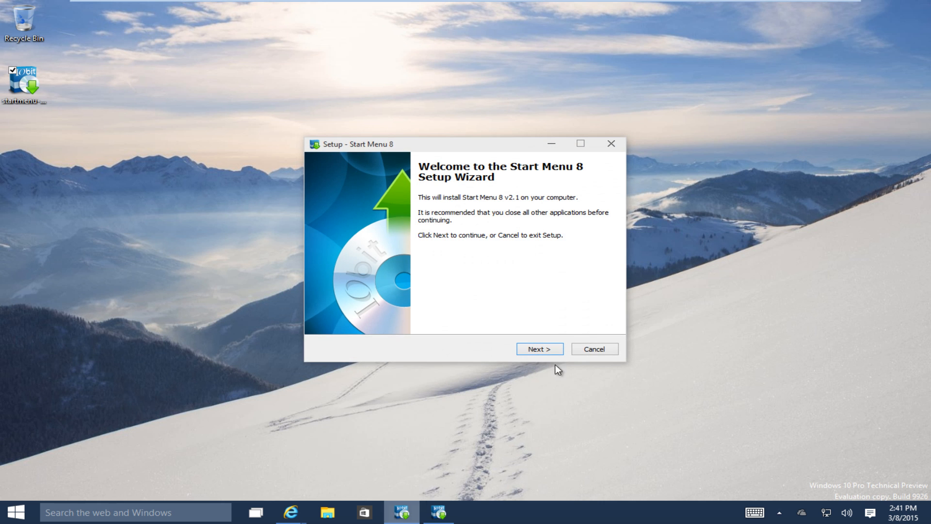
# - Cancel the duplicate setup instance, pass the welcome page and accept the licence
pyautogui.click(601, 352)
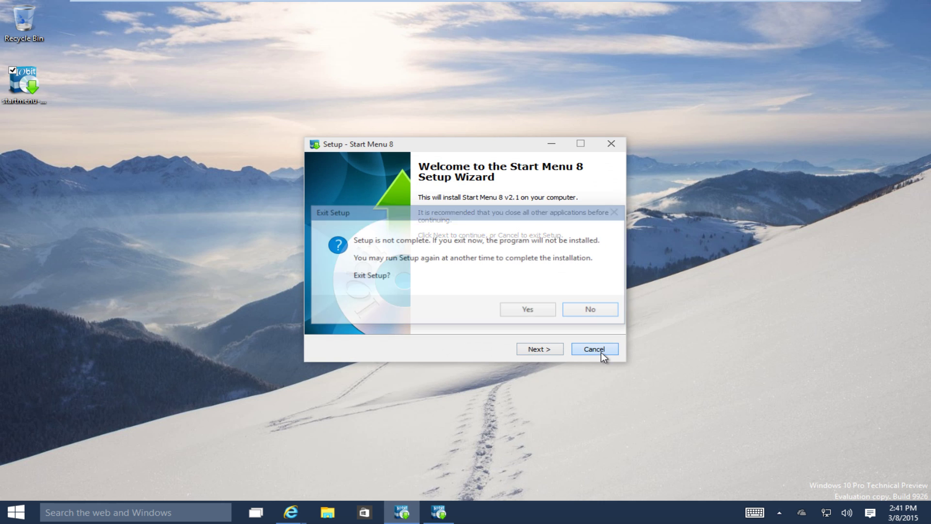
pyautogui.click(523, 309)
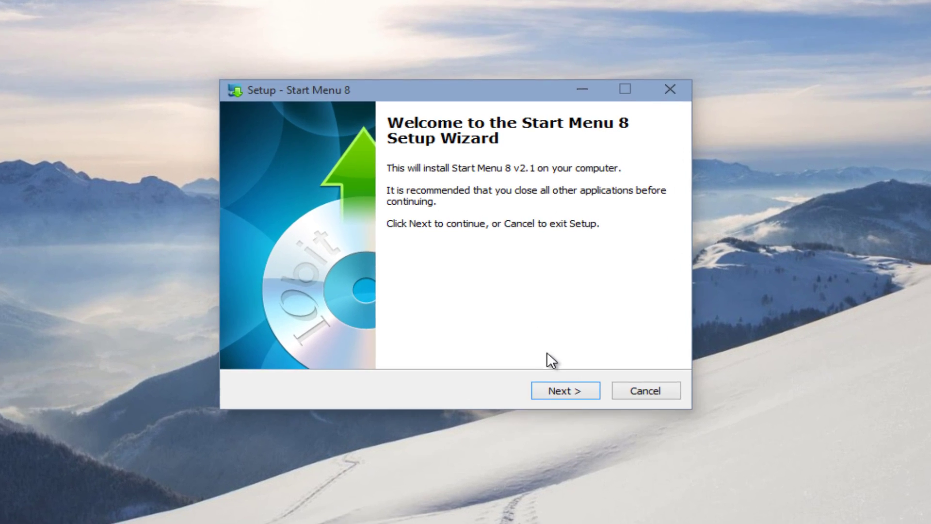
pyautogui.click(565, 391)
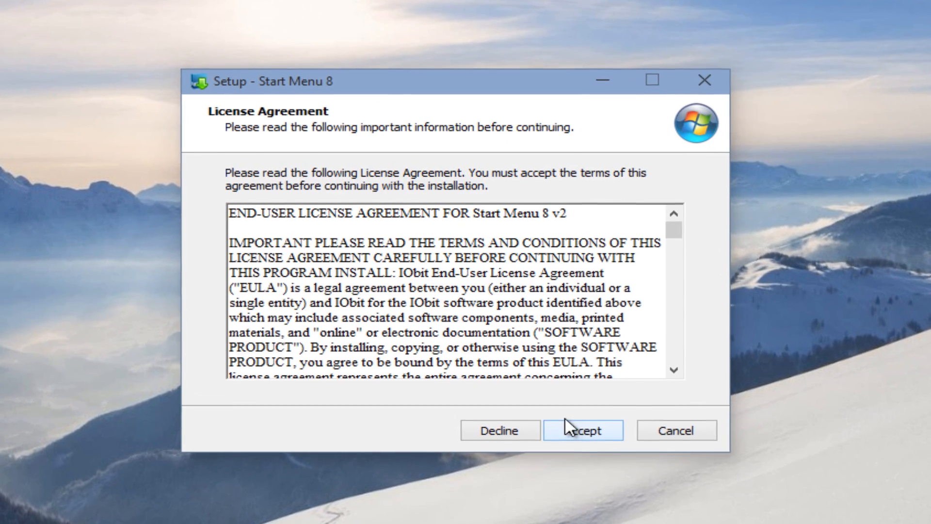
pyautogui.click(576, 429)
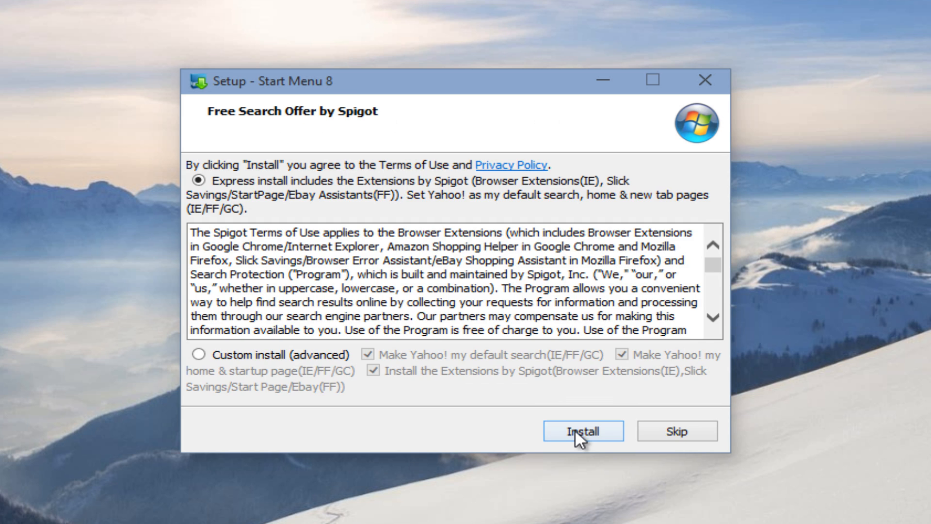
# - Choose Custom install and untick the Yahoo! search, Spigot extensions and Yahoo! homepage offers
pyautogui.click(199, 354)
pyautogui.click(368, 354)
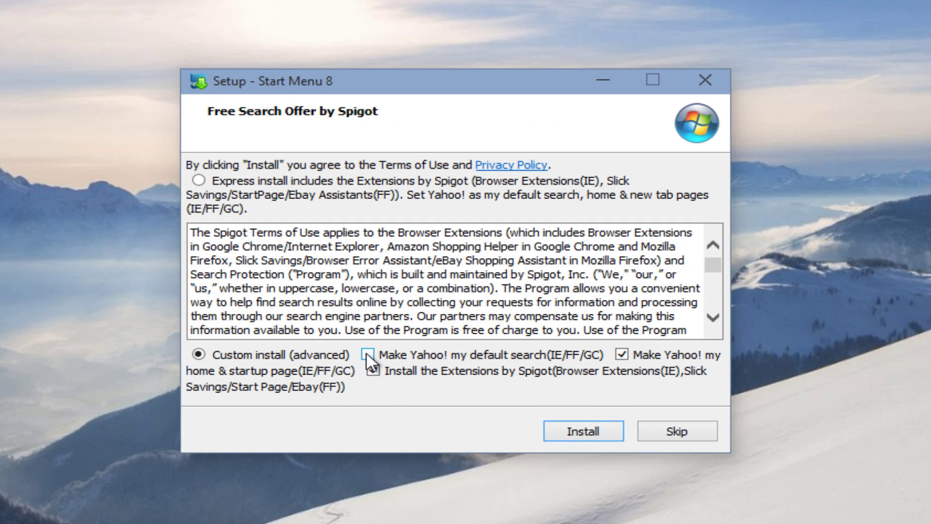
pyautogui.click(413, 377)
pyautogui.click(623, 354)
pyautogui.moveTo(712, 263); pyautogui.dragTo(691, 245)
# - Install into the default C:\Program Files\IObit\Start Menu 8 folder and finish the wizard
pyautogui.click(575, 432)
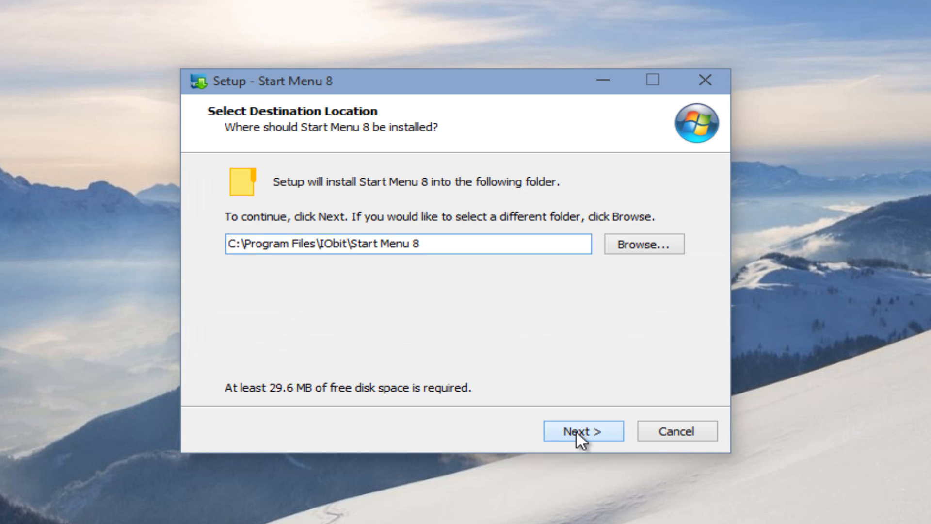
pyautogui.click(576, 429)
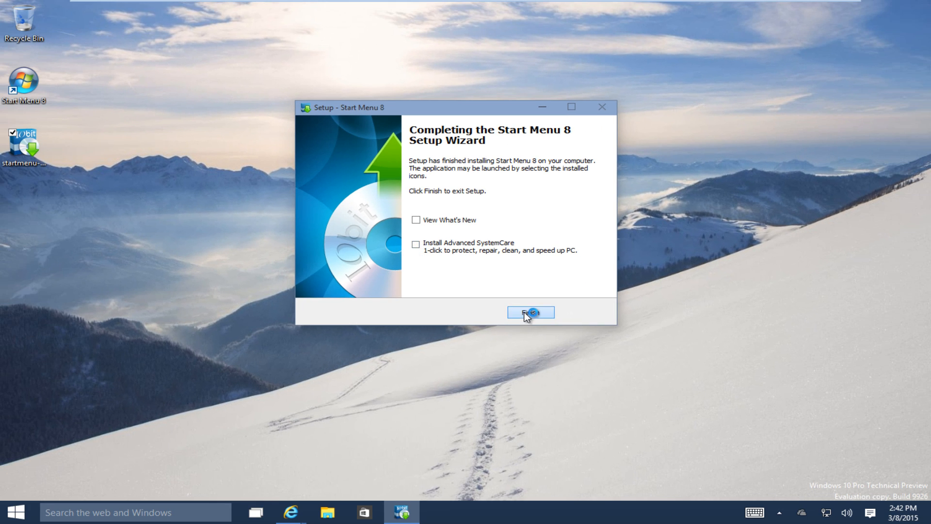
pyautogui.click(530, 312)
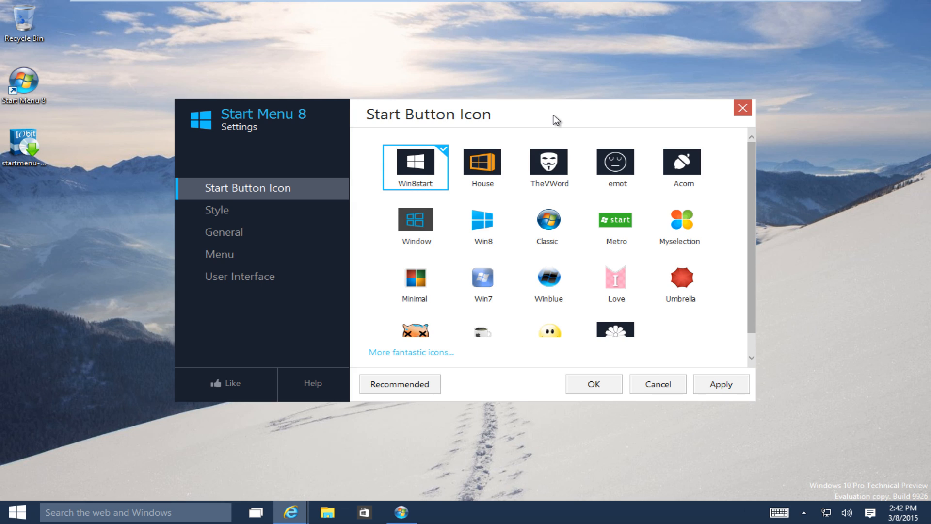
# - Select the Classic orb as the Start button icon, apply it and preview the new menu
pyautogui.moveTo(555, 115); pyautogui.dragTo(533, 79)
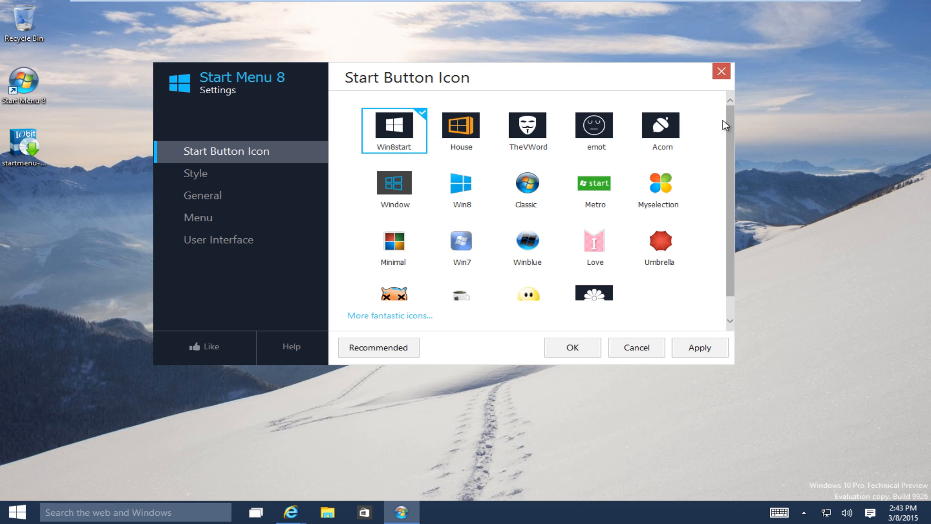
pyautogui.moveTo(733, 126); pyautogui.dragTo(723, 104)
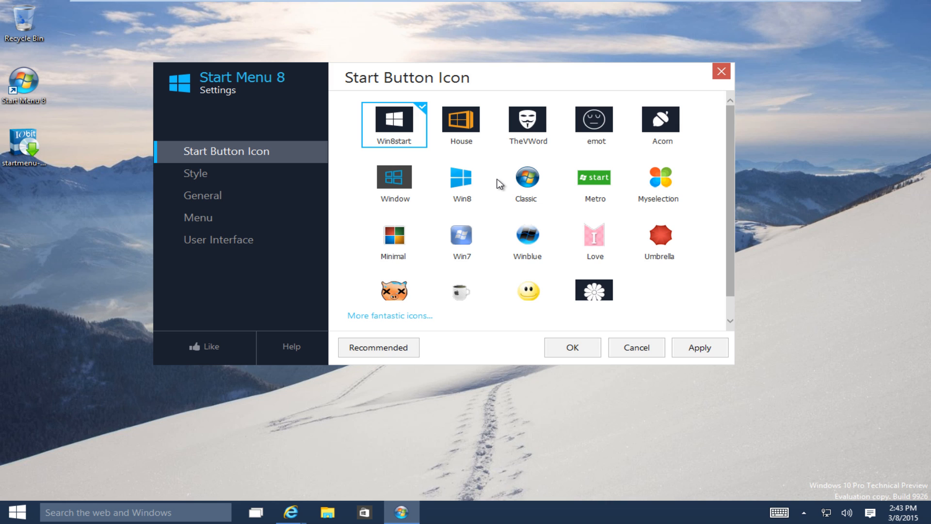
pyautogui.click(530, 185)
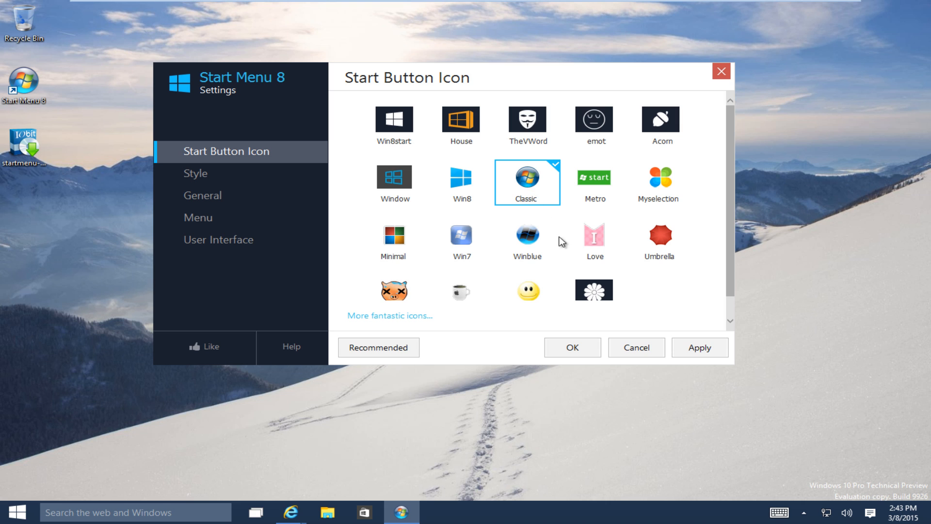
pyautogui.click(683, 344)
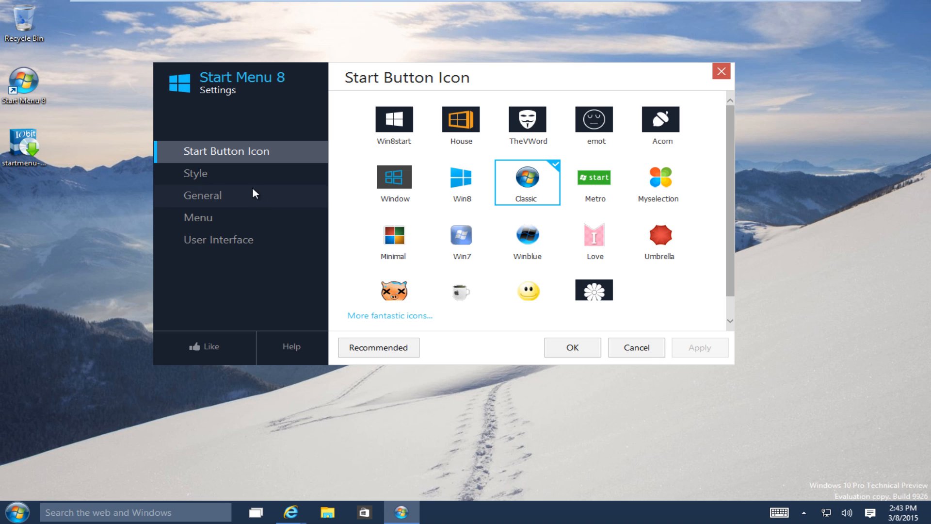
pyautogui.click(16, 513)
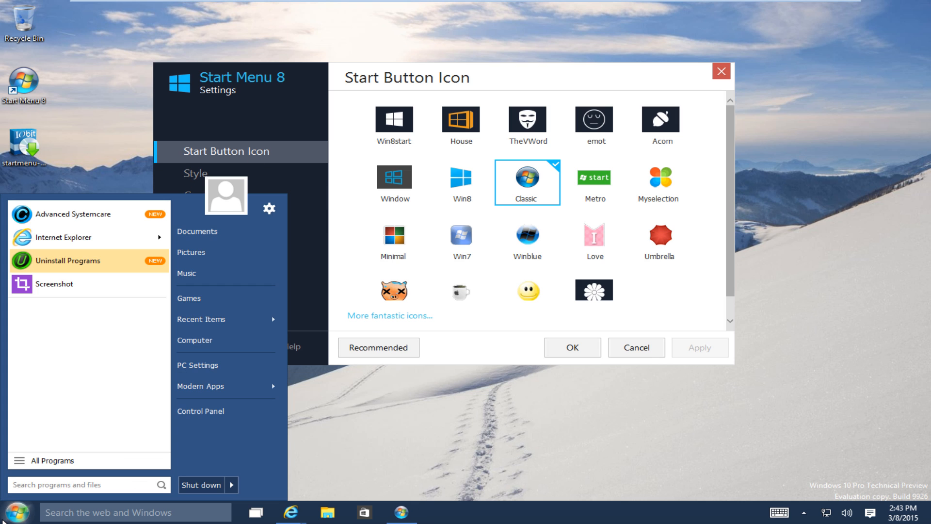
pyautogui.click(16, 513)
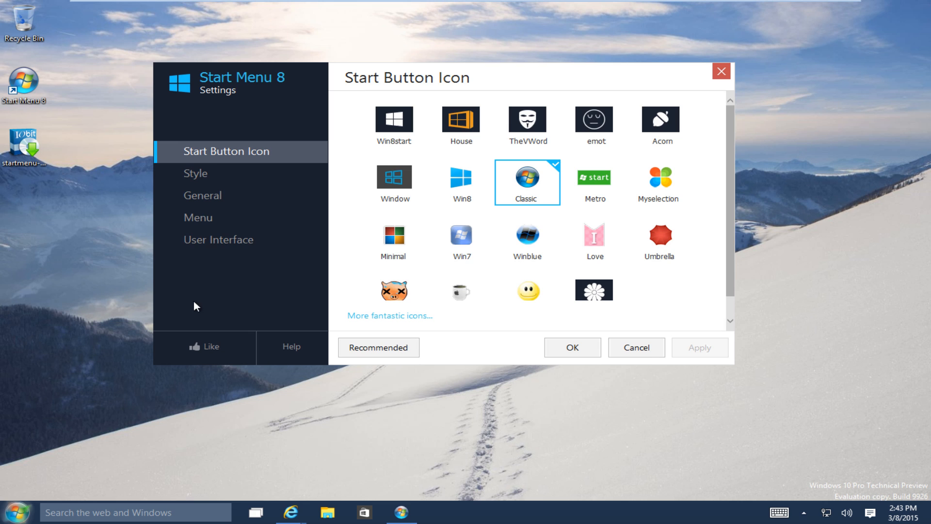
# - Try the menu transparency at maximum and opaque, settling on a light transparency level
pyautogui.click(208, 172)
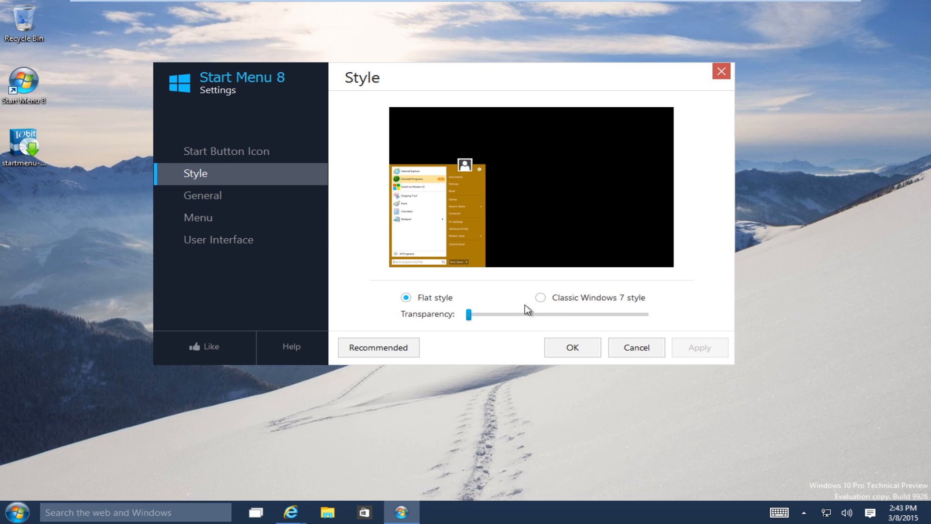
pyautogui.moveTo(468, 315); pyautogui.dragTo(647, 315)
pyautogui.press('super')
pyautogui.press('Escape')
pyautogui.click(15, 512)
pyautogui.click(700, 347)
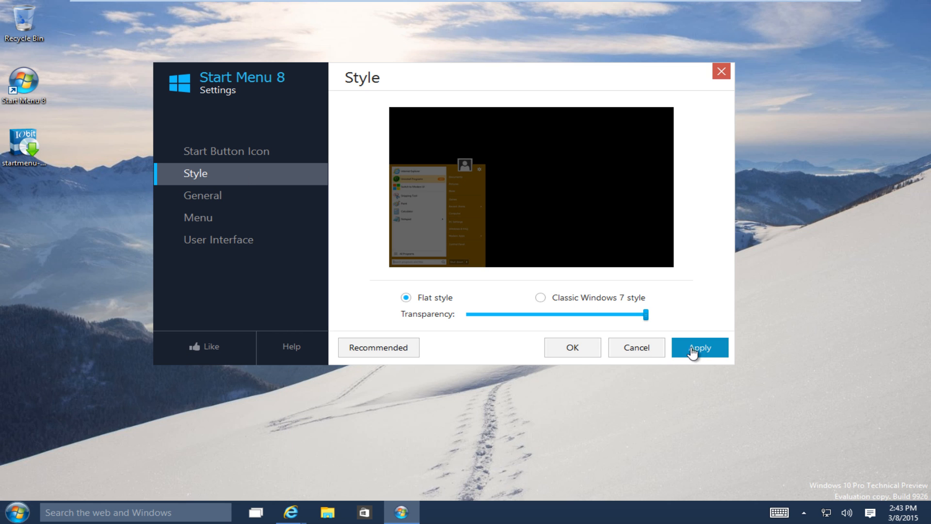
pyautogui.press('super')
pyautogui.press('super')
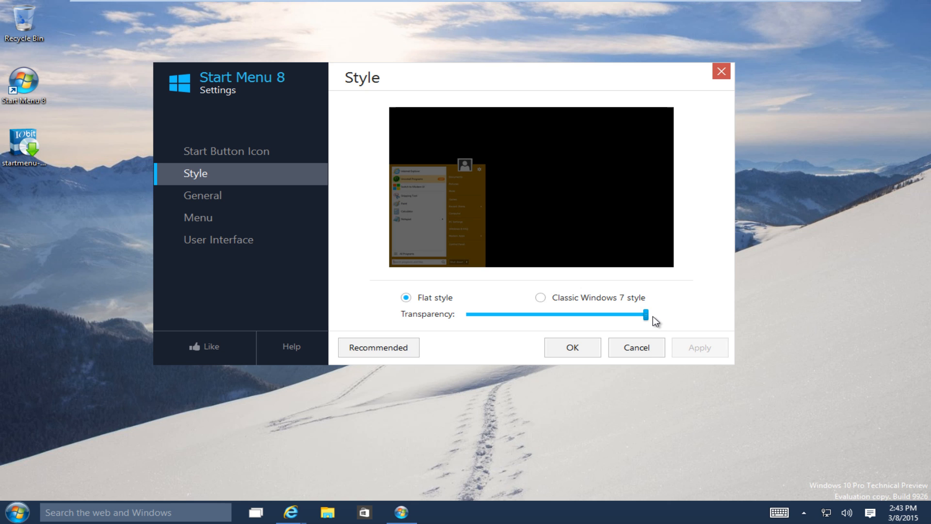
pyautogui.moveTo(646, 314); pyautogui.dragTo(469, 314)
pyautogui.click(701, 347)
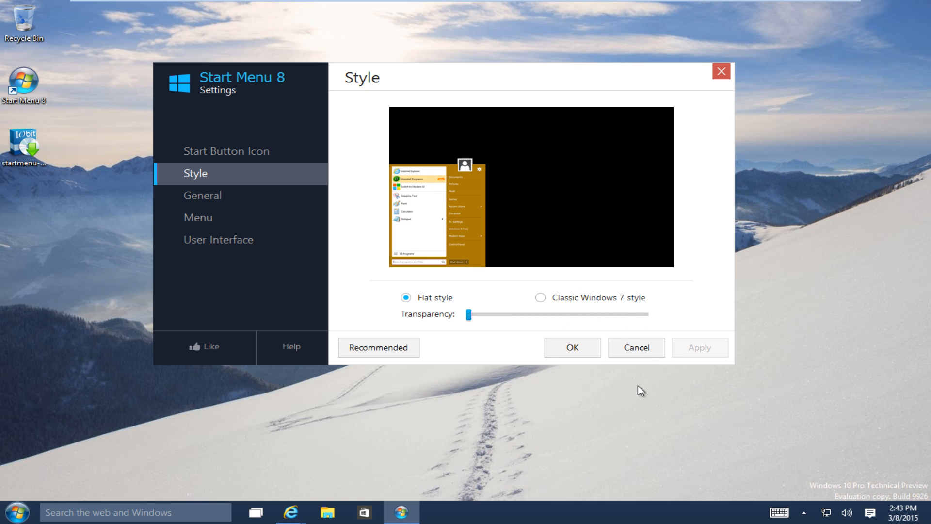
pyautogui.click(15, 513)
pyautogui.moveTo(469, 315); pyautogui.dragTo(515, 314)
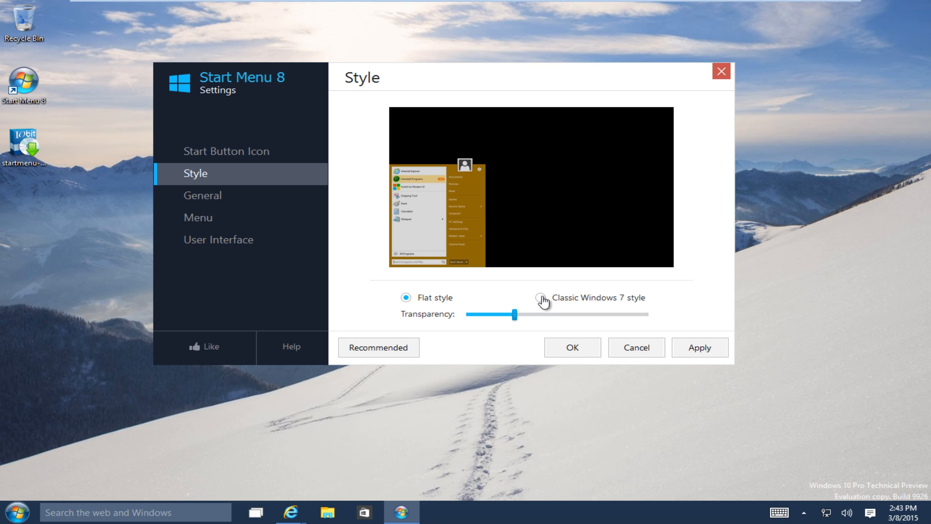
# - Apply the Classic Windows 7 menu style, preview it, and go to the General settings
pyautogui.click(542, 298)
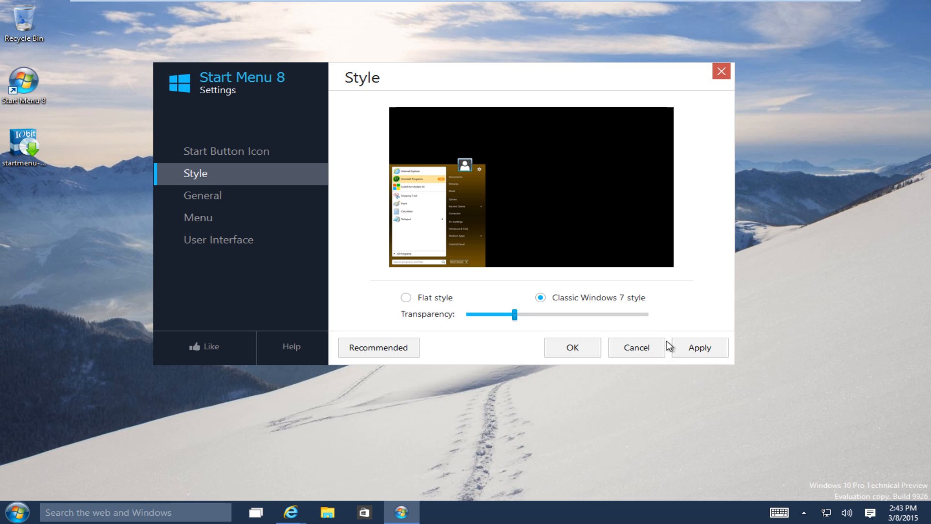
pyautogui.click(700, 348)
pyautogui.click(17, 512)
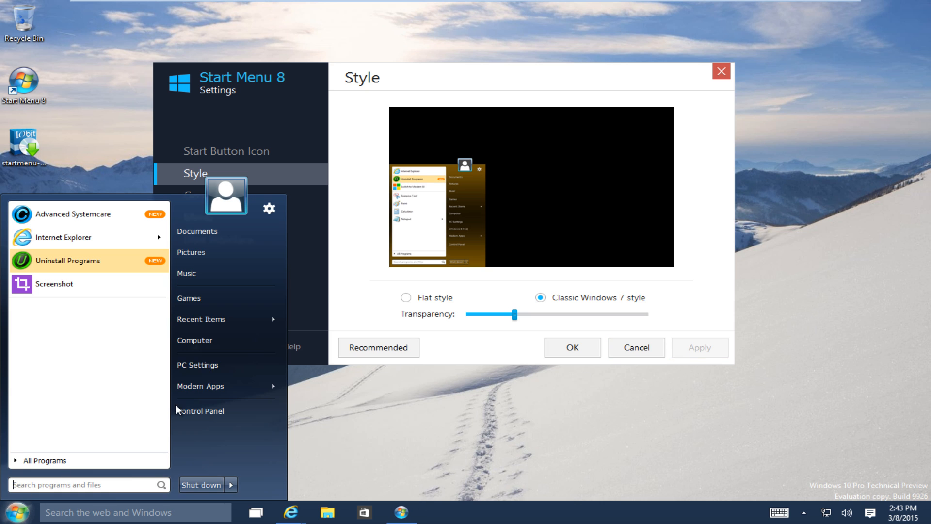
pyautogui.moveTo(492, 88)
pyautogui.mouseDown()
pyautogui.moveTo(500, 78)
pyautogui.moveTo(457, 78)
pyautogui.mouseUp()
pyautogui.click(210, 191)
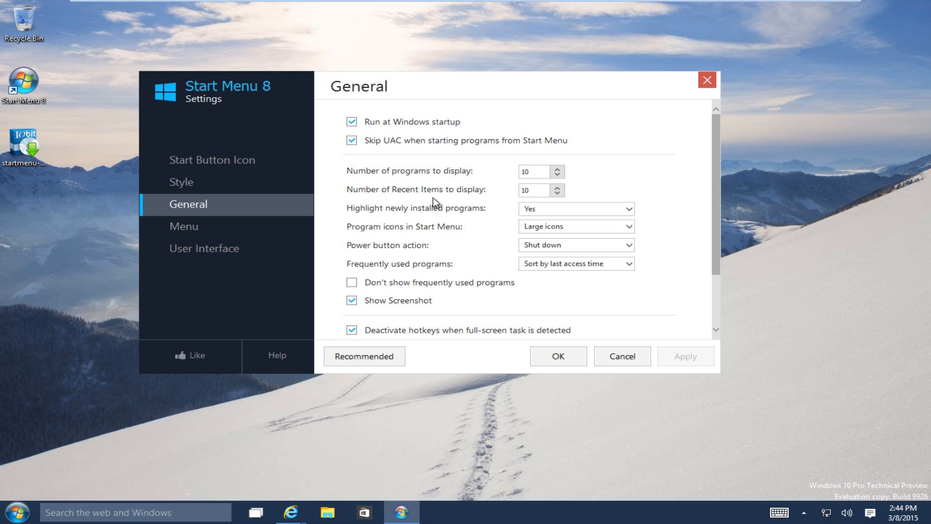
pyautogui.scroll(-1, 451, 219)
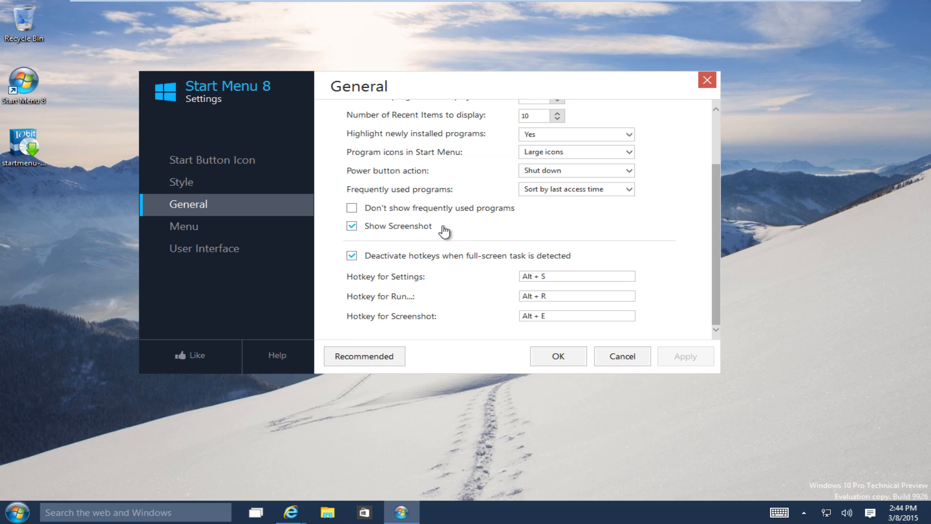
pyautogui.click(533, 173)
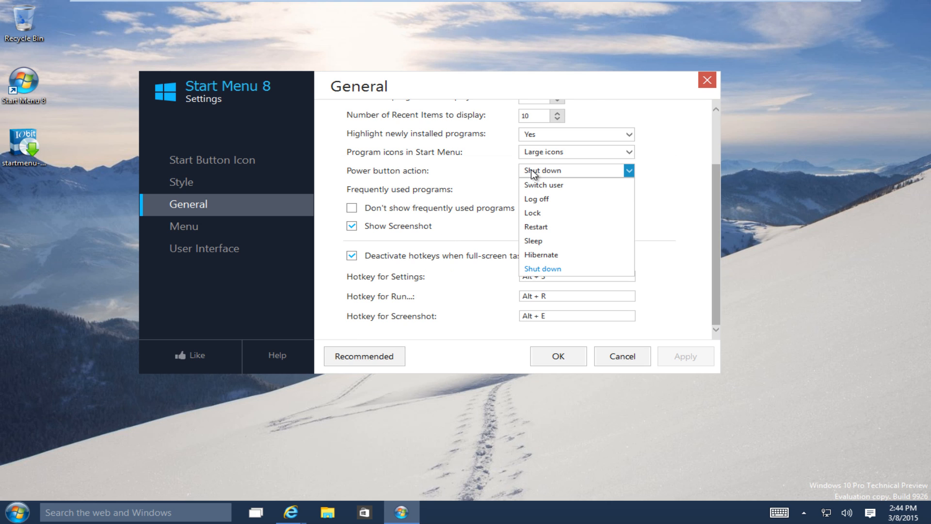
pyautogui.click(507, 182)
pyautogui.click(16, 513)
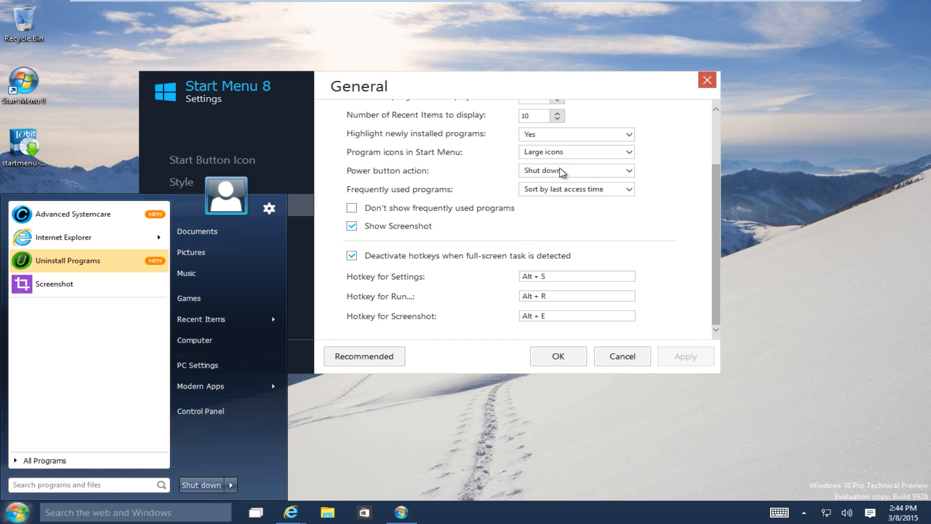
pyautogui.click(230, 485)
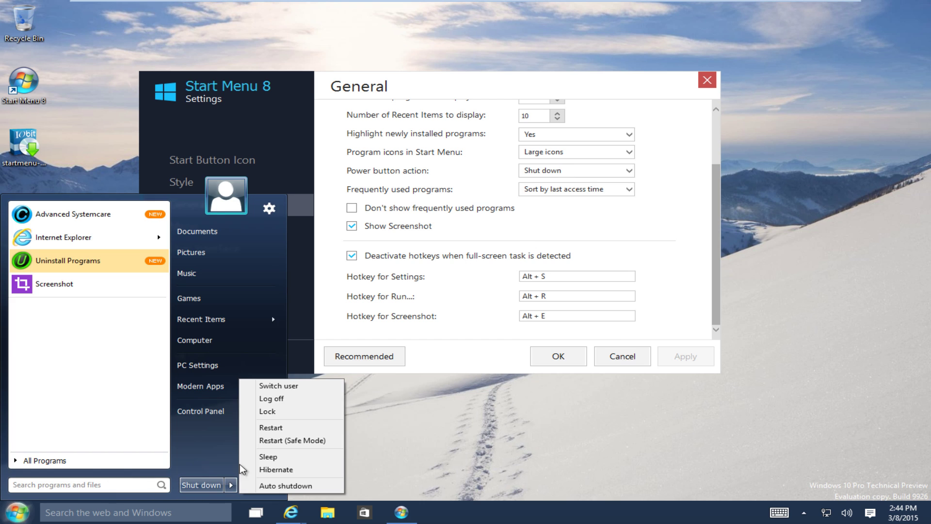
pyautogui.click(557, 171)
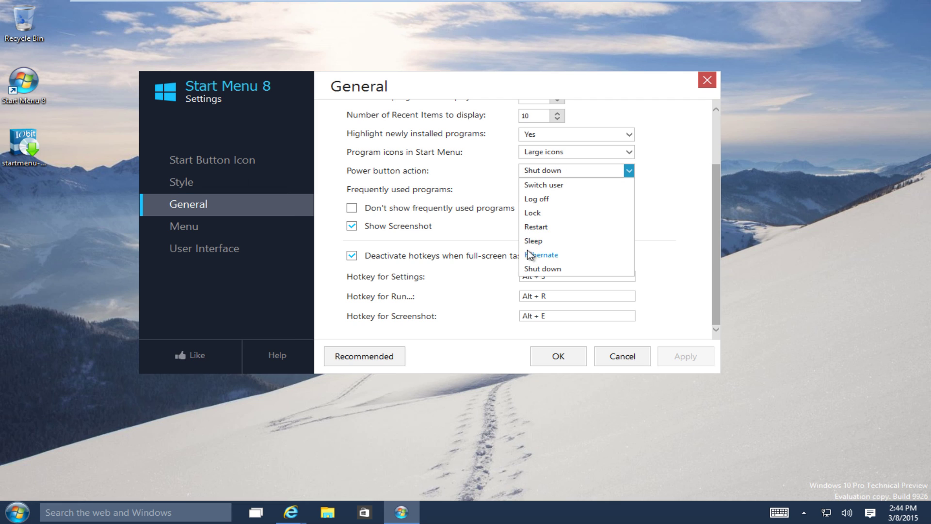
pyautogui.click(444, 193)
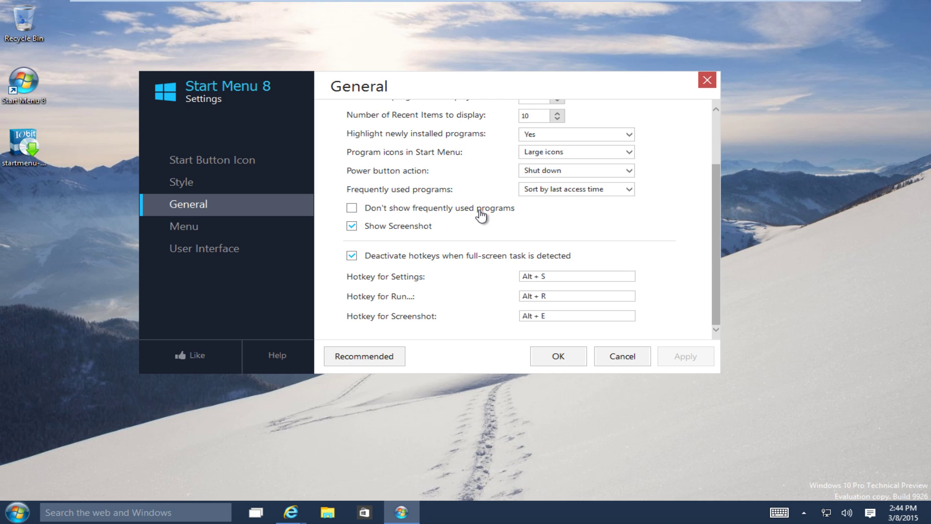
# - Switch to the Menu item settings and preview the current Start menu a few times
pyautogui.click(182, 226)
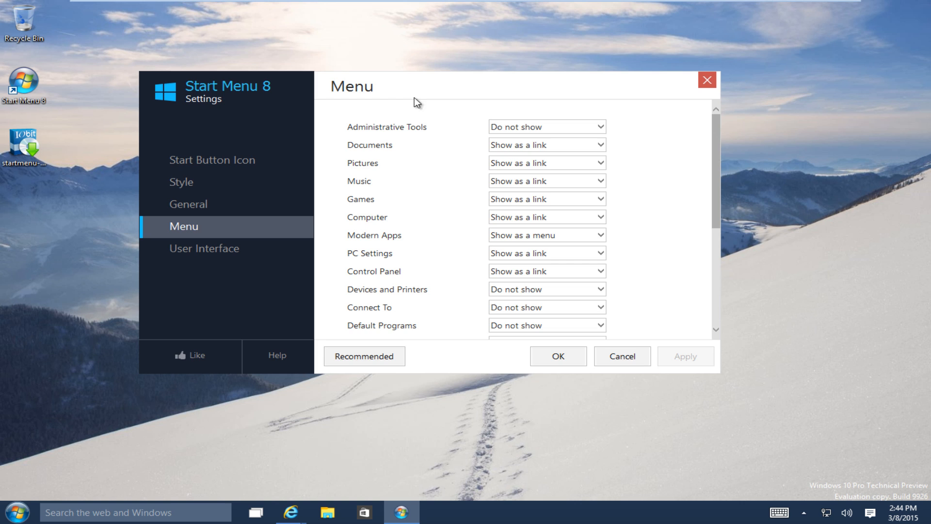
pyautogui.press('super')
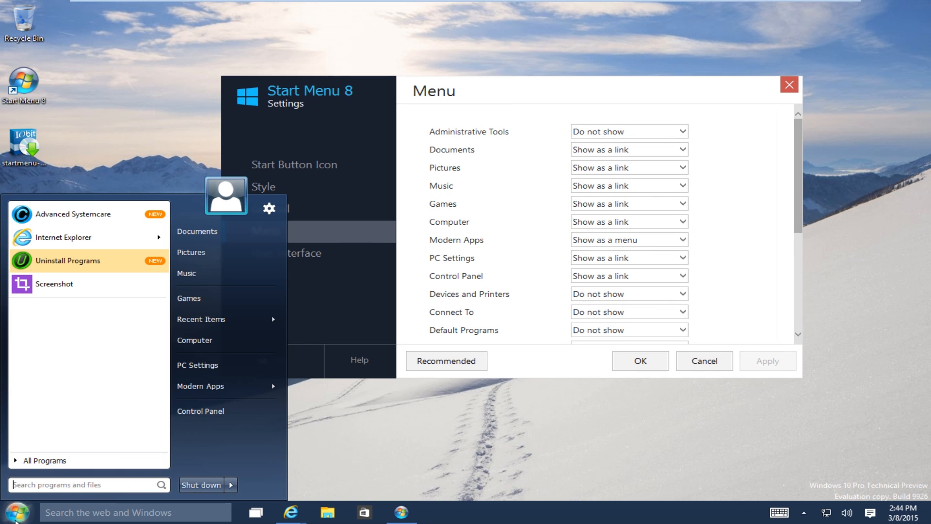
pyautogui.press('super')
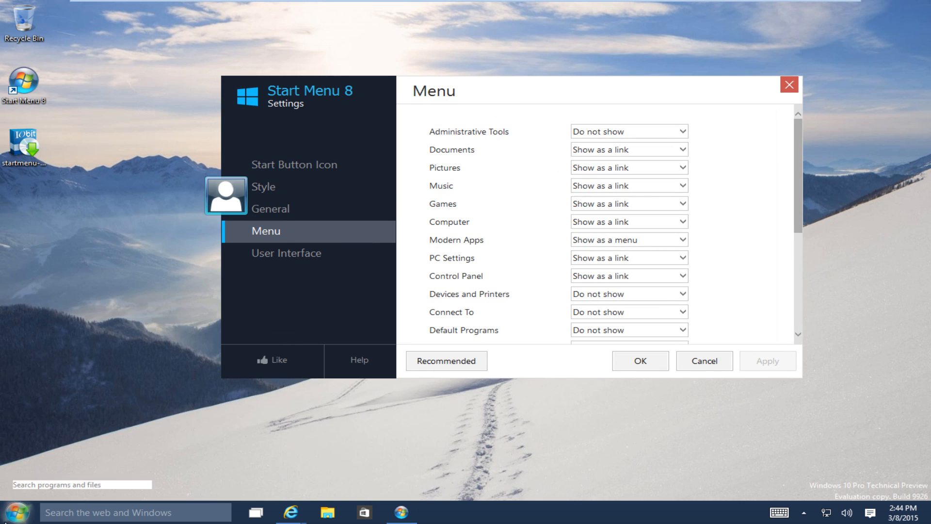
pyautogui.press('super')
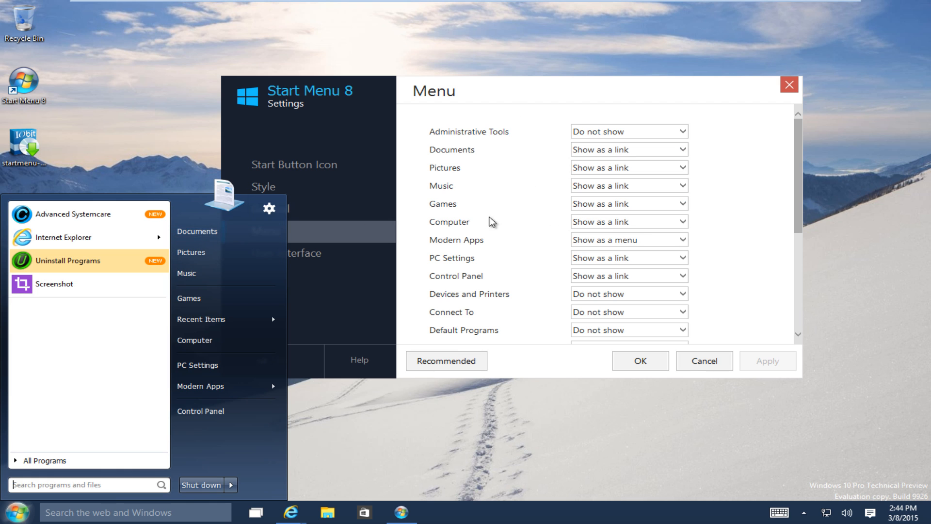
pyautogui.click(470, 178)
pyautogui.scroll(-3, 469, 189)
pyautogui.scroll(-3, 466, 233)
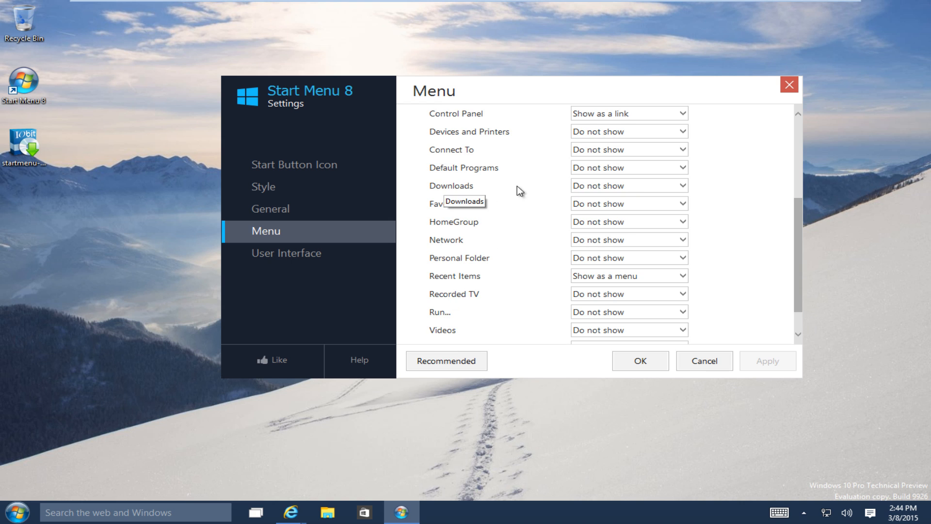
# - Set Downloads to 'Show as a menu', apply it and check the Start menu
pyautogui.click(607, 188)
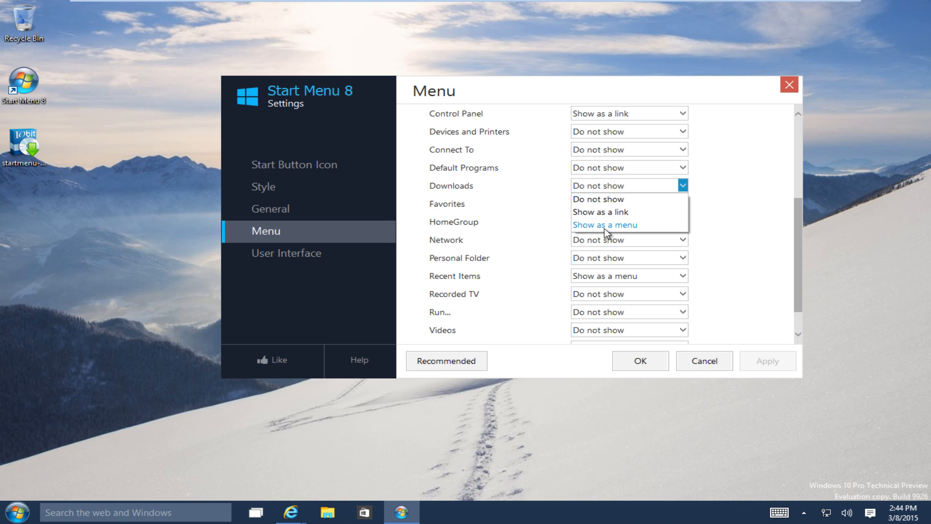
pyautogui.click(605, 226)
pyautogui.click(768, 361)
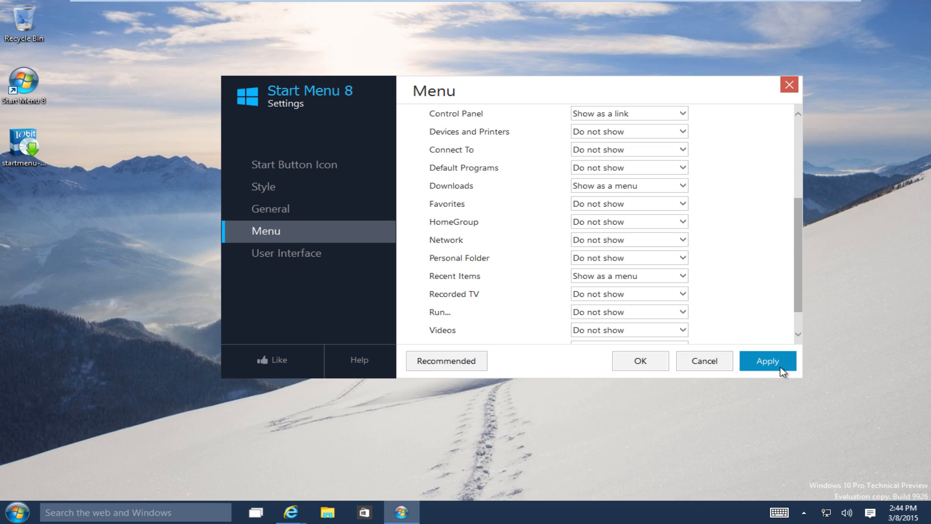
pyautogui.press('super')
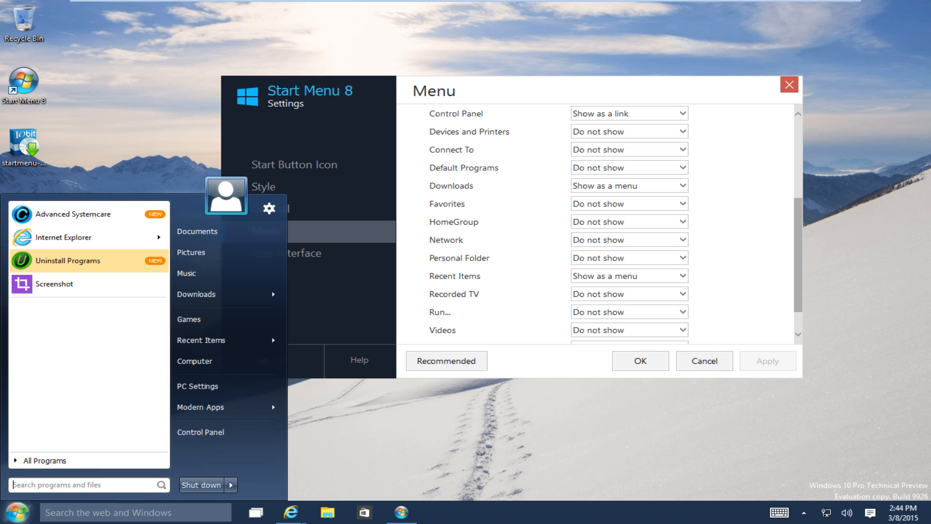
pyautogui.moveTo(226, 294)
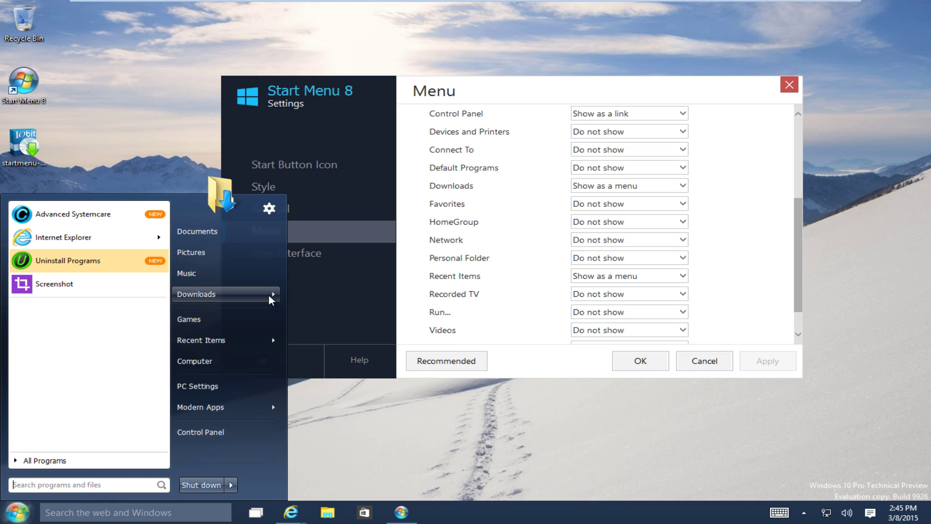
# - Change Downloads to 'Show as a link', apply it and open the Downloads folder from the Start menu
pyautogui.click(609, 191)
pyautogui.click(612, 216)
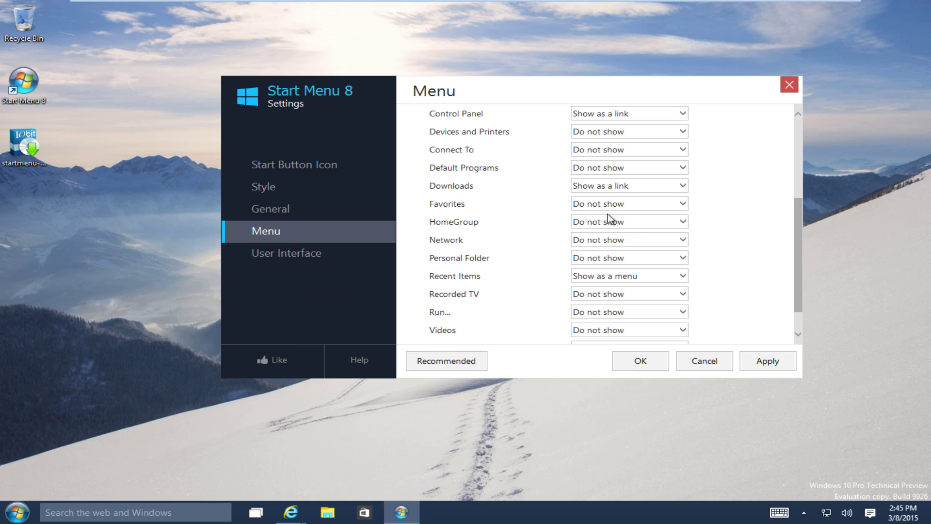
pyautogui.click(768, 361)
pyautogui.press('super')
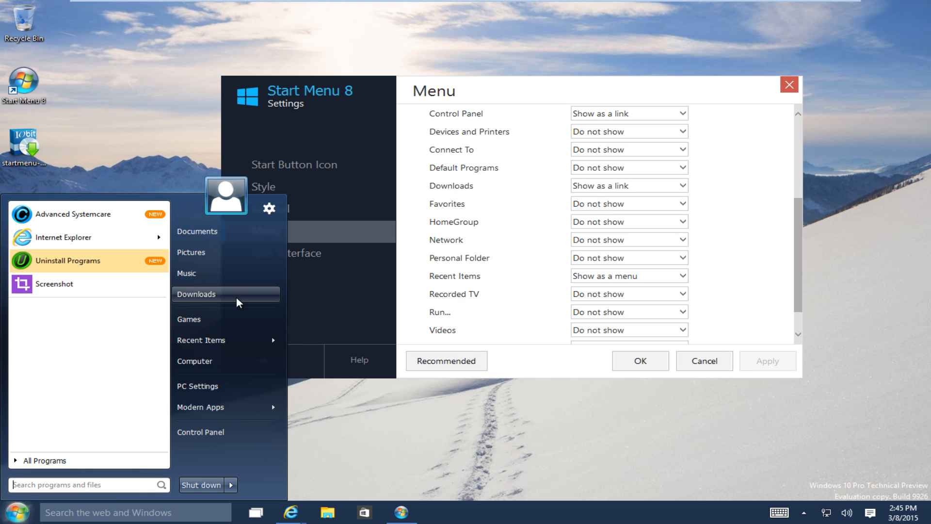
pyautogui.click(232, 296)
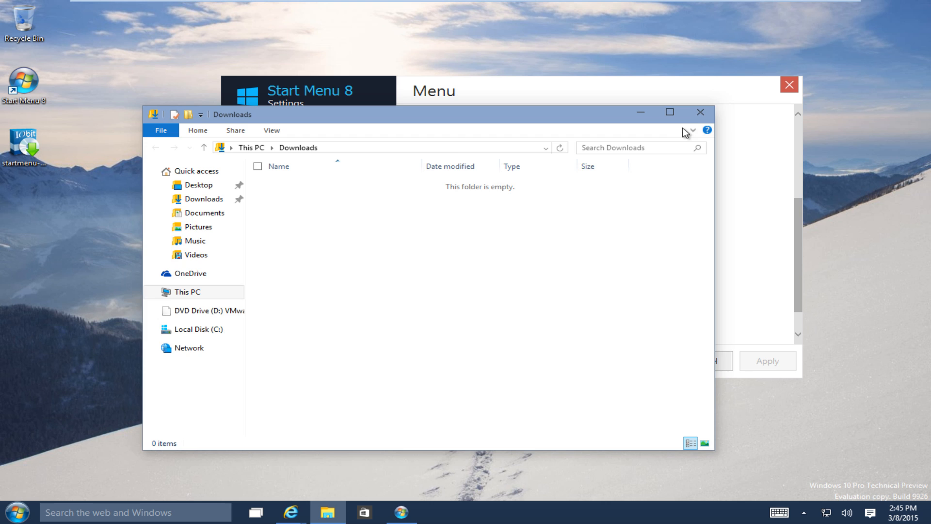
pyautogui.click(700, 112)
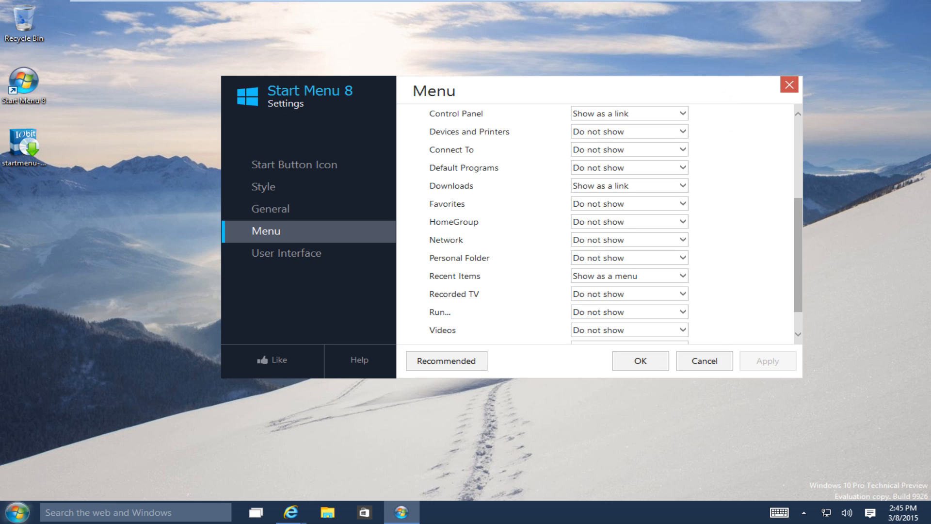
# - Recheck the Start menu and the Downloads folder, then move on to the User Interface settings
pyautogui.press('super')
pyautogui.click(234, 297)
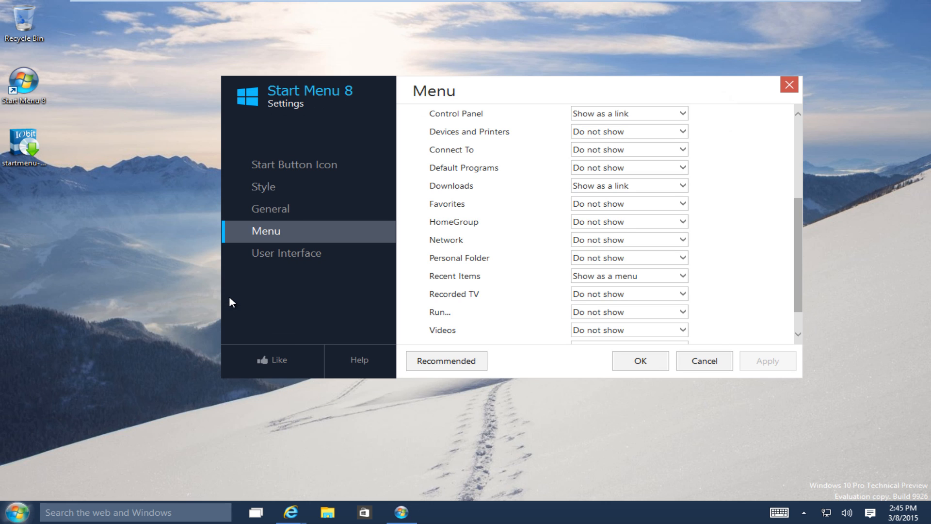
pyautogui.press('super+e')
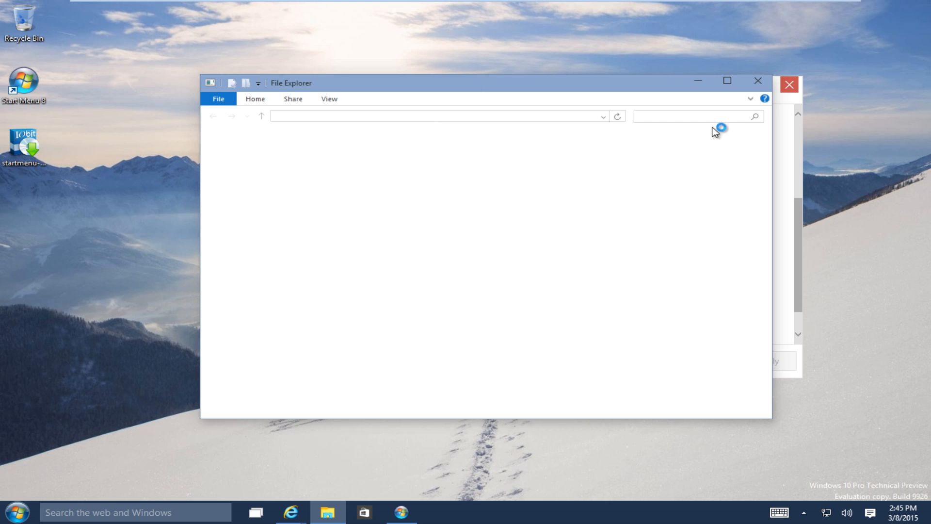
pyautogui.moveTo(485, 245); pyautogui.dragTo(497, 118)
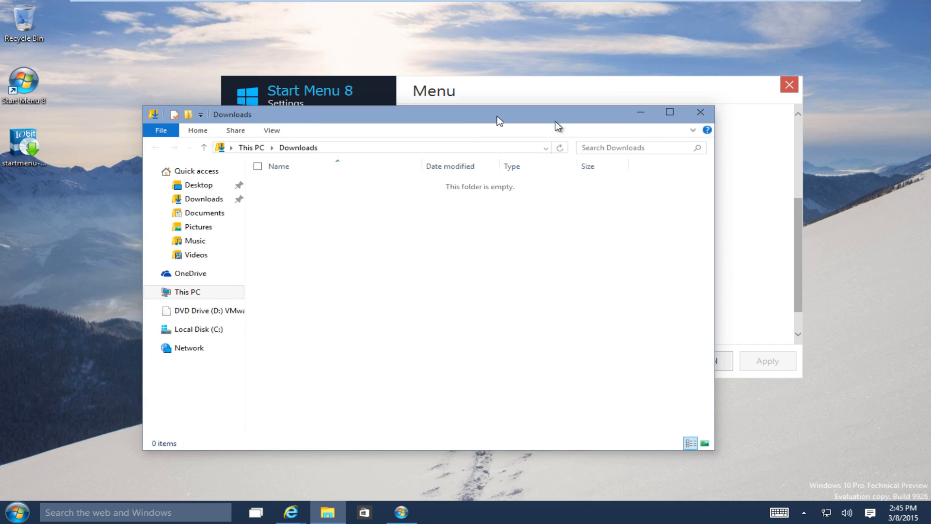
pyautogui.click(701, 112)
pyautogui.scroll(-1, 742, 243)
pyautogui.scroll(1, 606, 267)
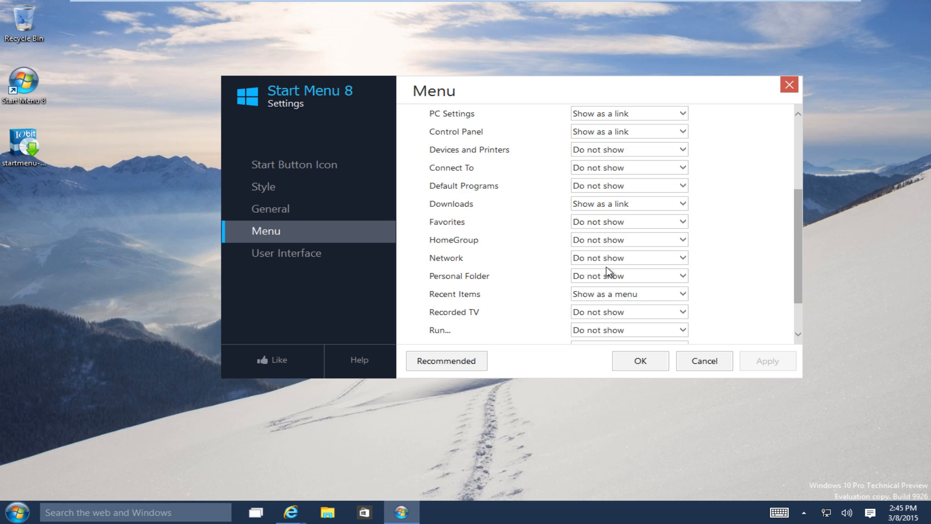
pyautogui.scroll(3, 606, 267)
pyautogui.click(290, 254)
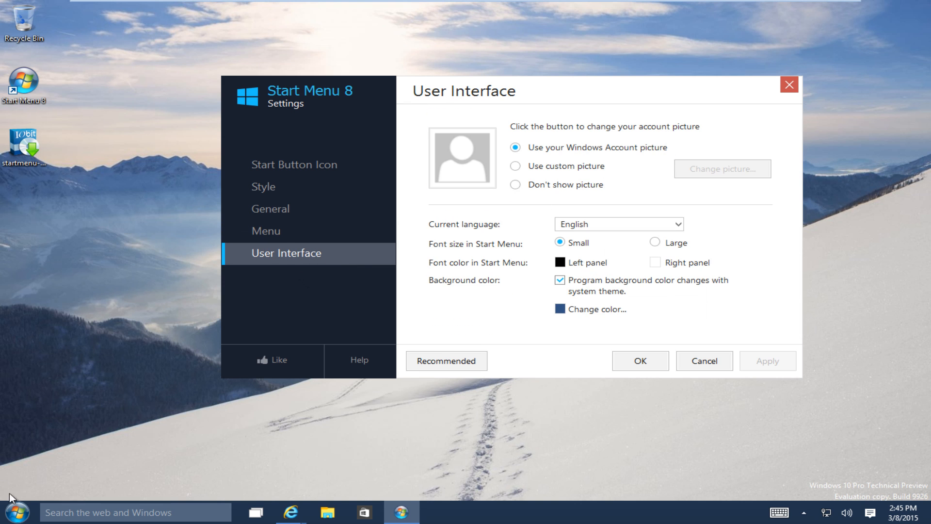
# - Preview the Start menu, glance at the Windows Color and Appearance window and close it without changes
pyautogui.click(16, 512)
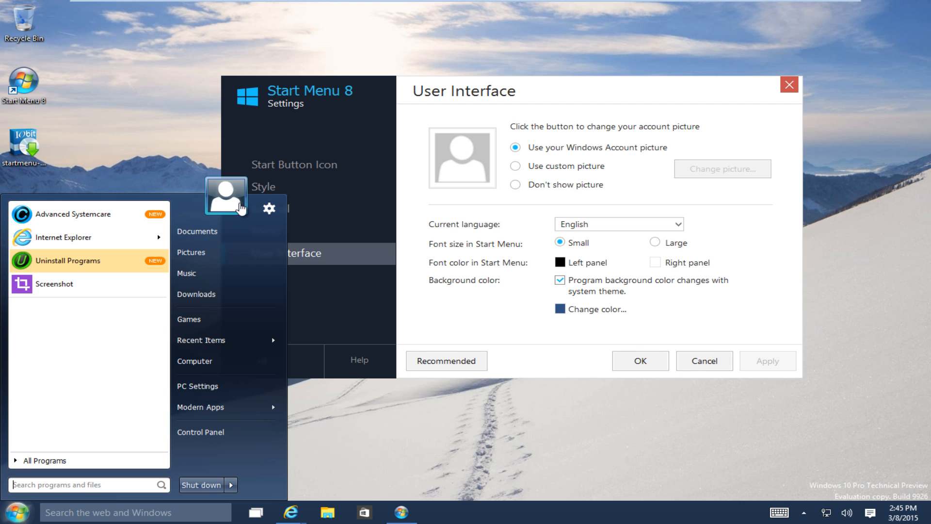
pyautogui.click(564, 313)
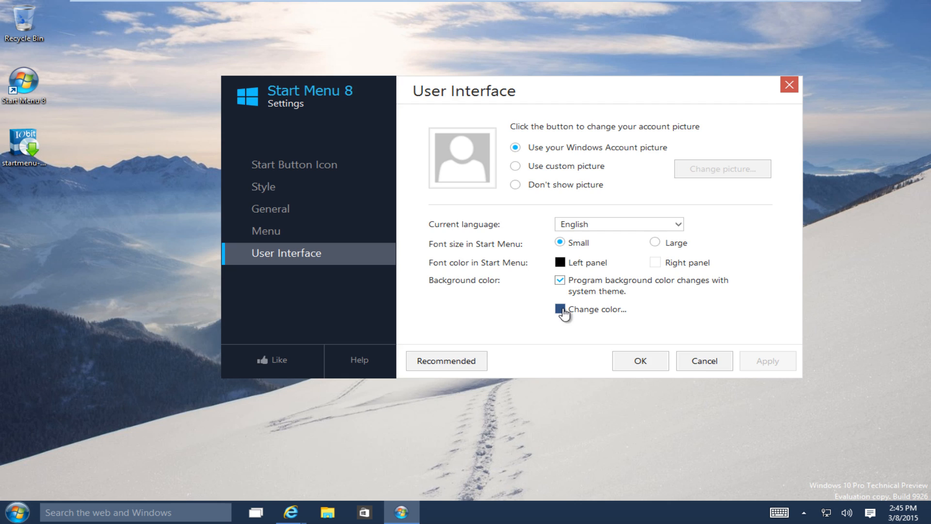
pyautogui.moveTo(425, 94); pyautogui.dragTo(431, 126)
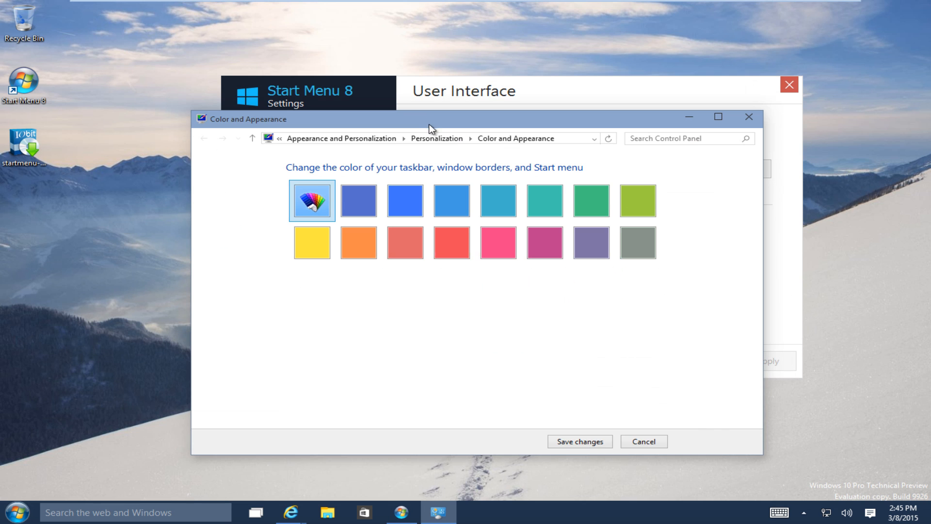
pyautogui.moveTo(559, 120); pyautogui.dragTo(558, 62)
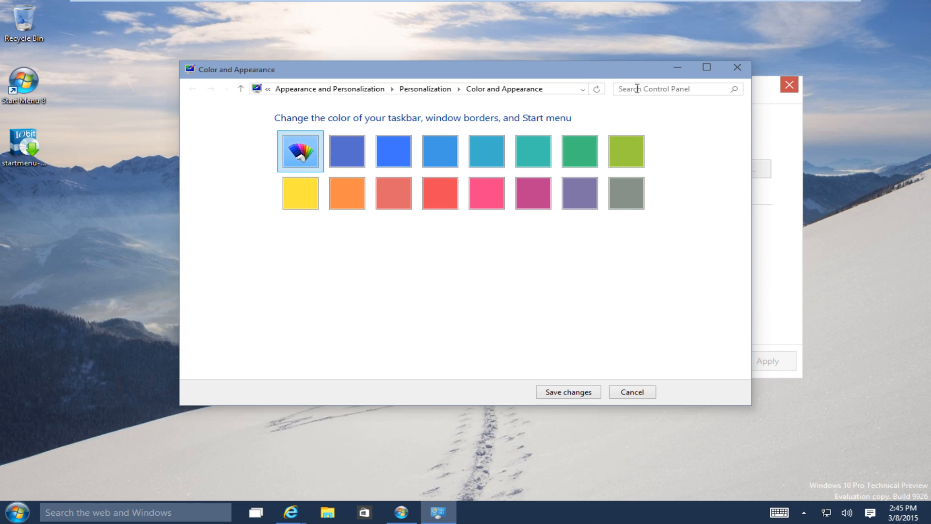
pyautogui.click(749, 59)
pyautogui.moveTo(701, 106); pyautogui.dragTo(676, 73)
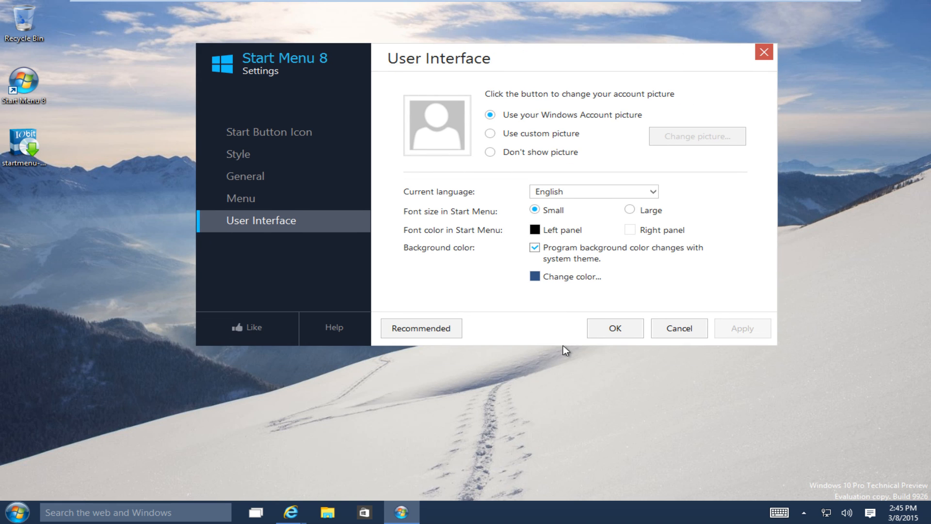
pyautogui.click(612, 328)
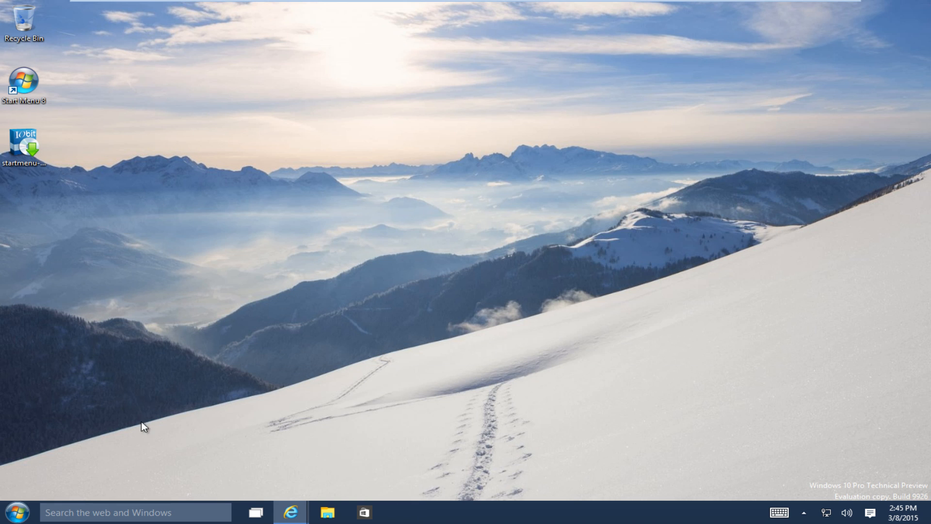
pyautogui.click(16, 512)
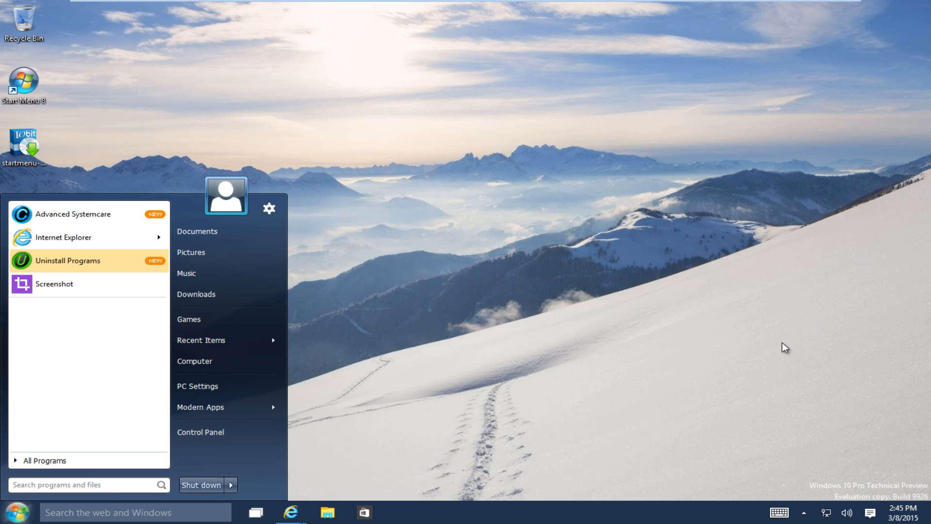
pyautogui.click(720, 328)
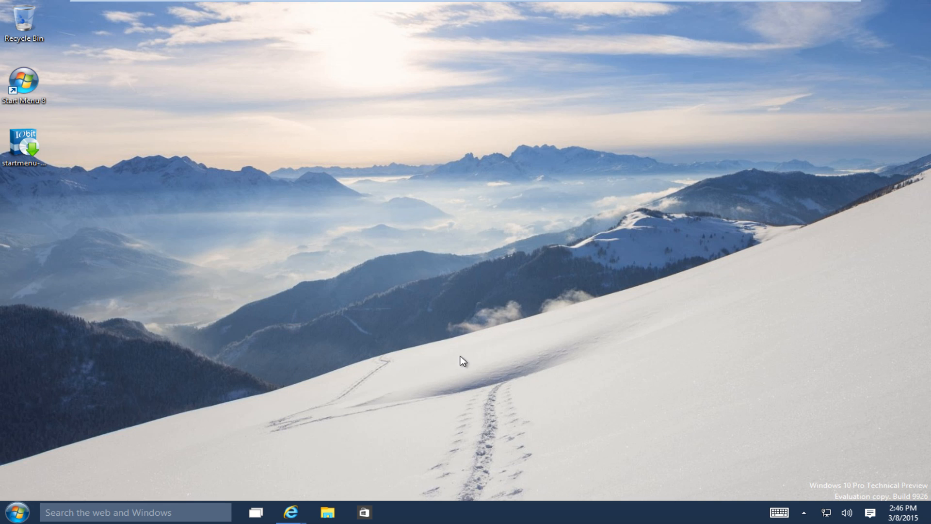
pyautogui.click(4, 515)
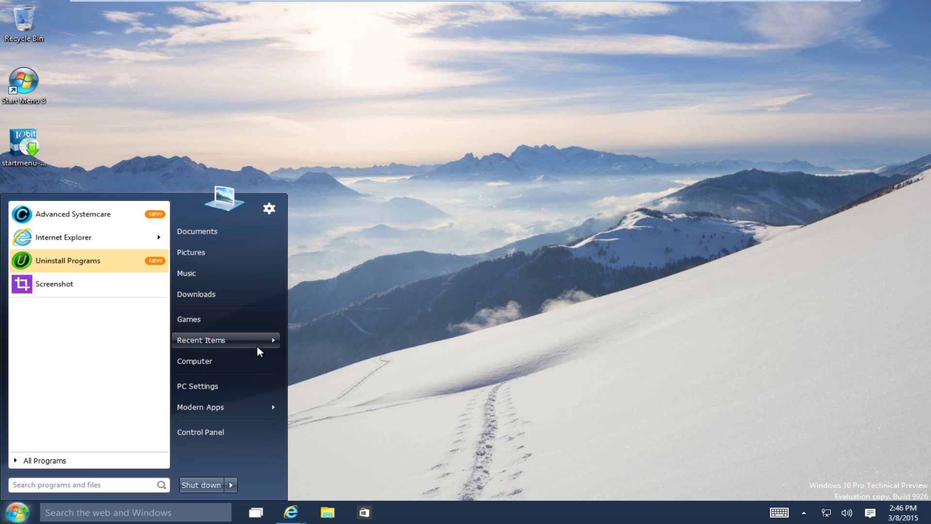
pyautogui.moveTo(212, 340)
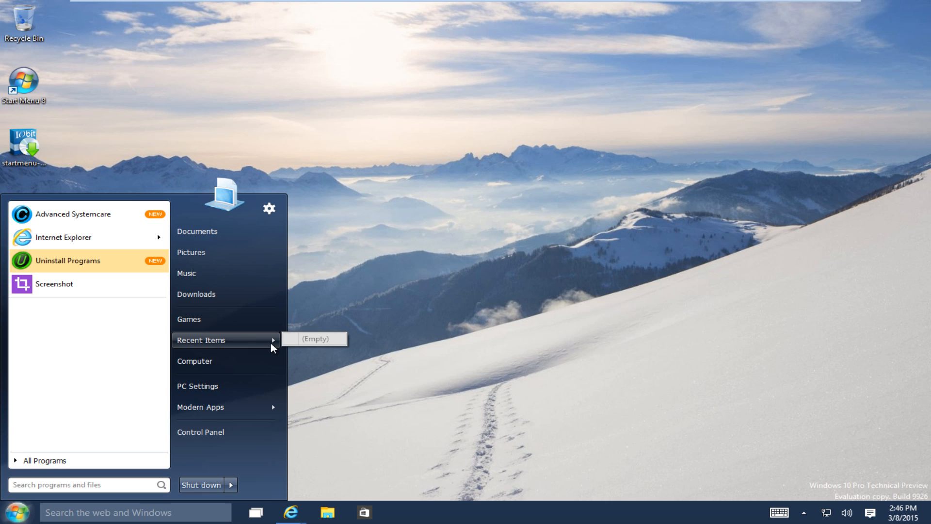
pyautogui.click(356, 279)
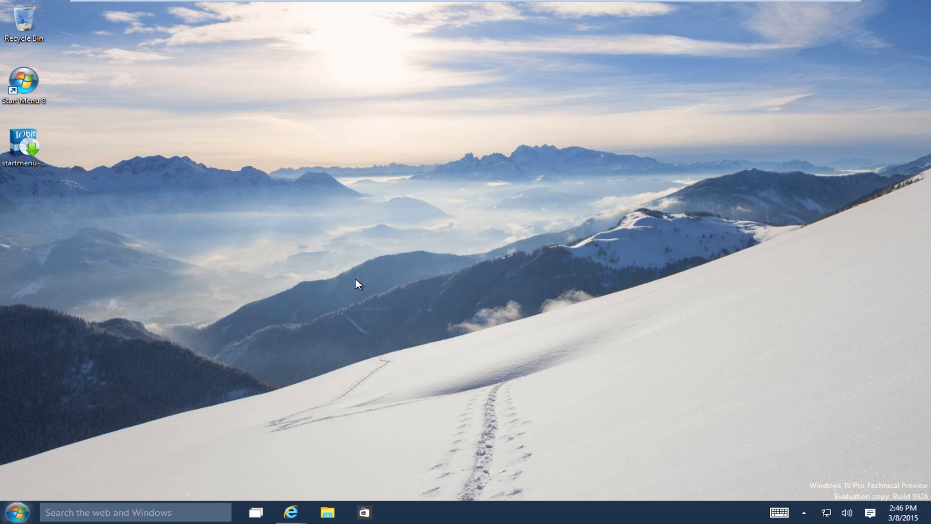